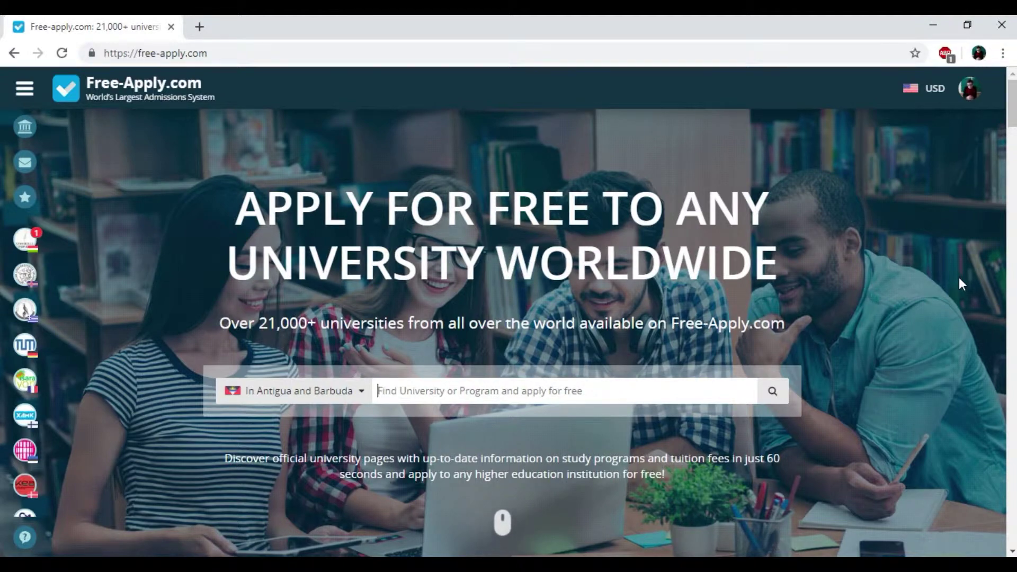
Set the study country to India.
scroll(942, 265, "down", 5)
scroll(784, 307, "down", 3)
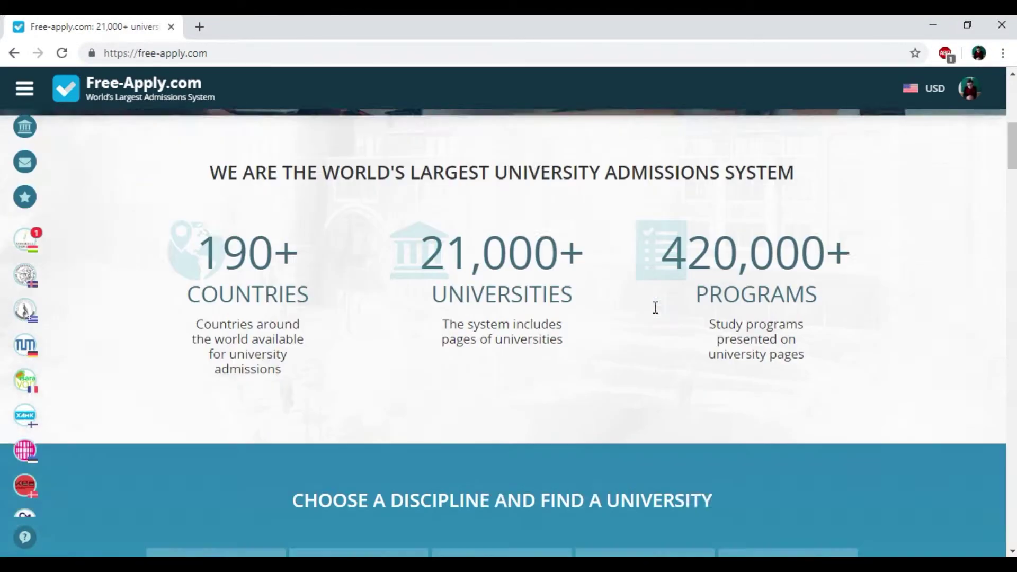
scroll(654, 307, "down", 4)
scroll(654, 307, "up", 3)
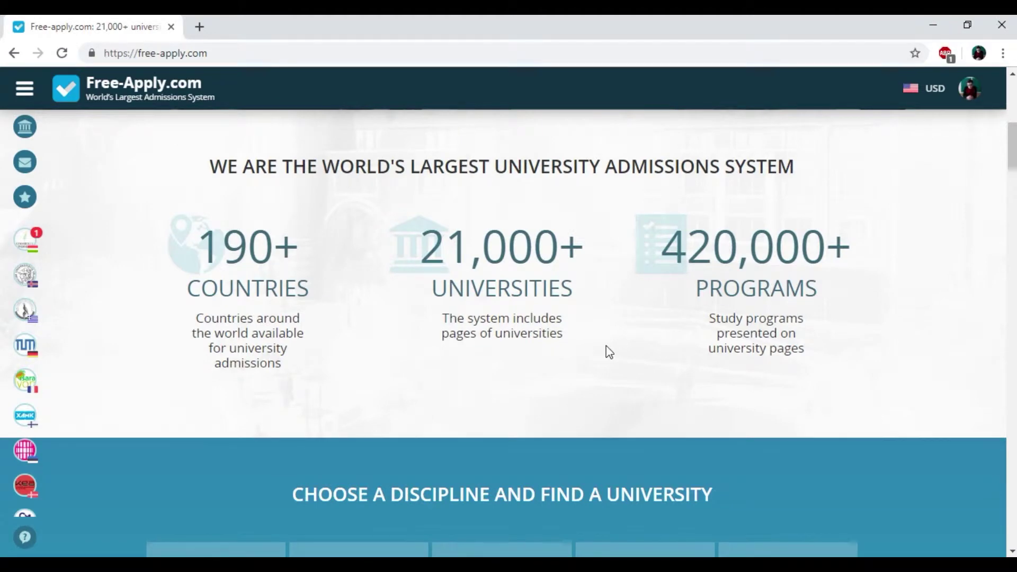
scroll(761, 364, "down", 4)
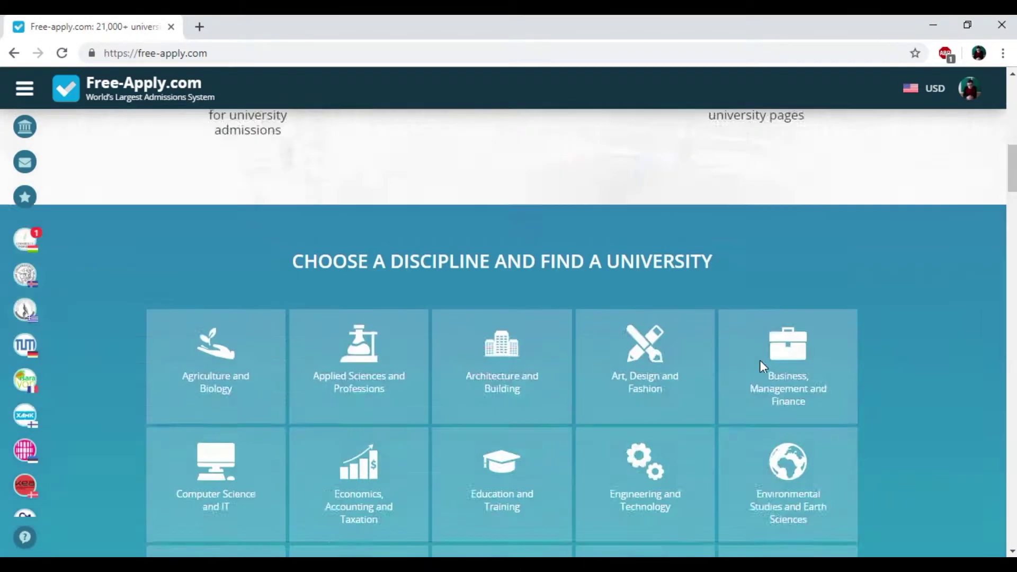
scroll(761, 366, "down", 3)
scroll(736, 389, "down", 4)
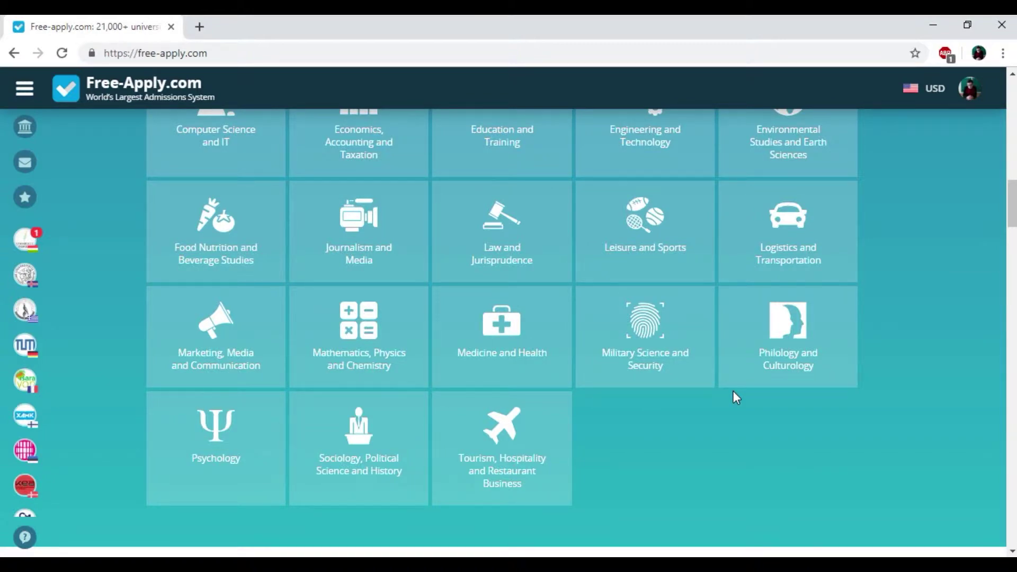
scroll(733, 391, "up", 2)
scroll(733, 391, "up", 8)
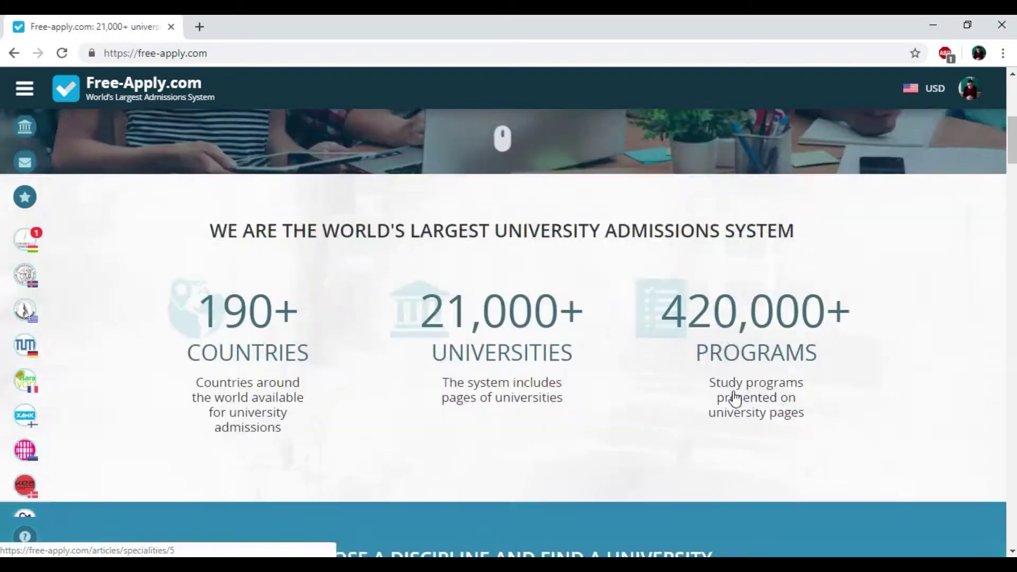
scroll(733, 391, "up", 6)
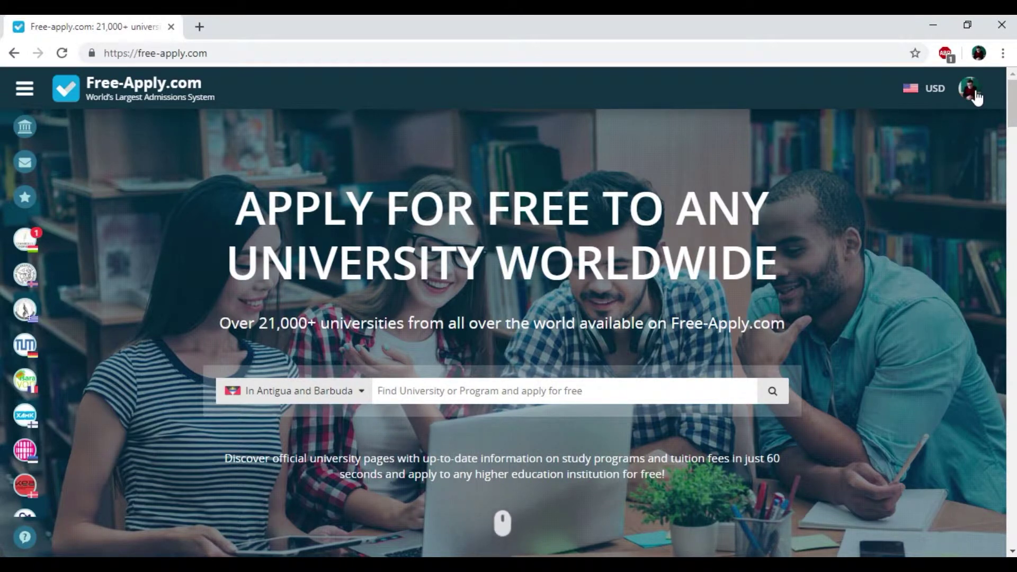
scroll(535, 283, "down", 4)
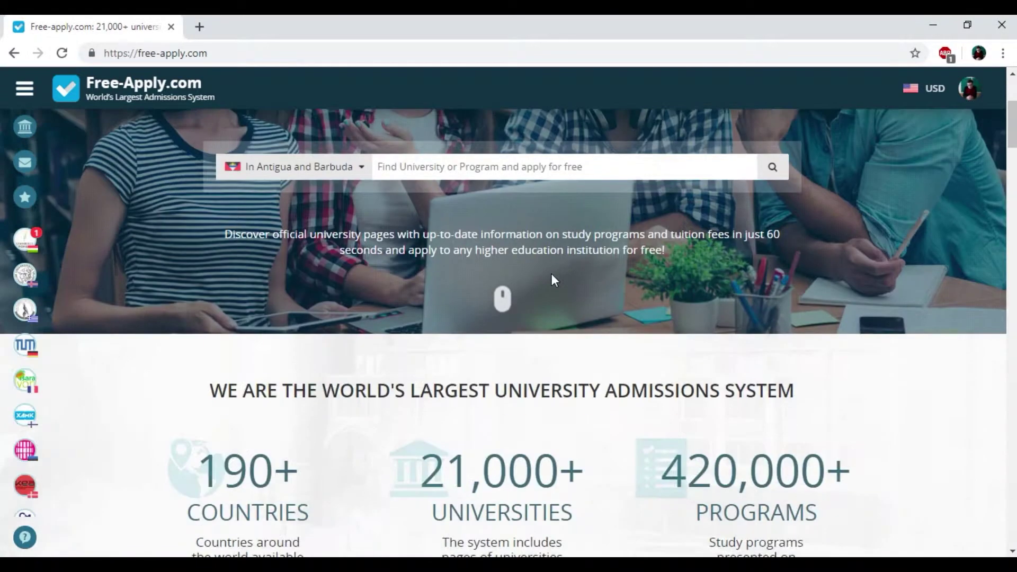
left_click(357, 168)
scroll(446, 312, "down", 2)
scroll(447, 312, "down", 6)
scroll(447, 310, "down", 2)
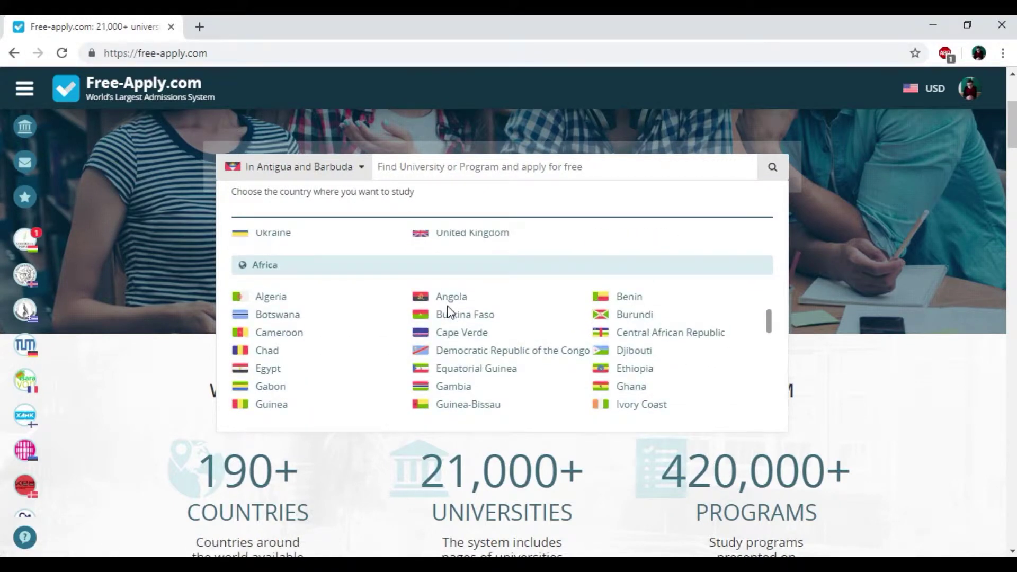
scroll(448, 311, "down", 6)
scroll(455, 310, "down", 3)
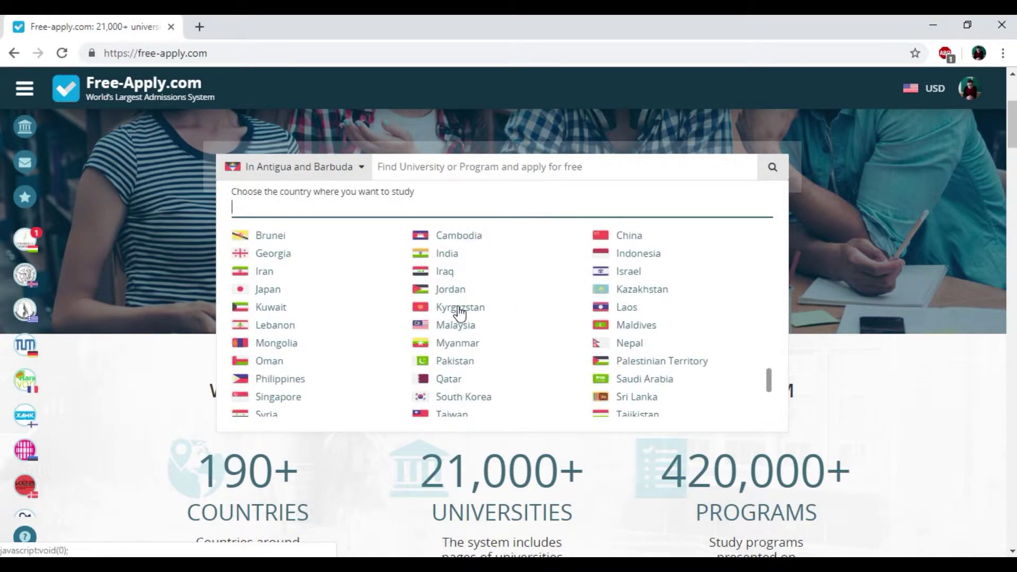
left_click(448, 255)
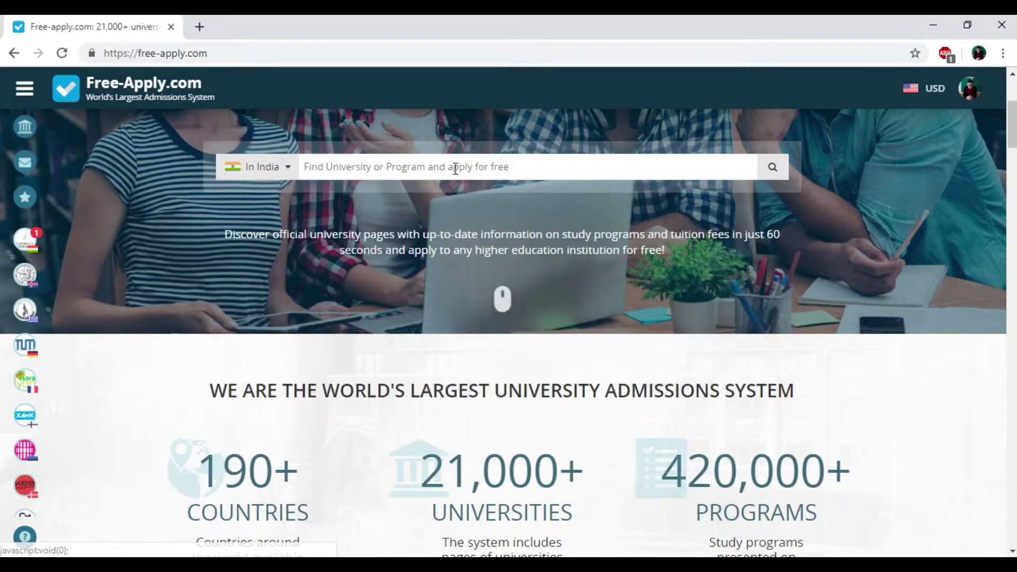
Begin entering 'Law' in the search field, correcting the 'Lae' typo.
scroll(471, 263, "up", 4)
left_click(431, 395)
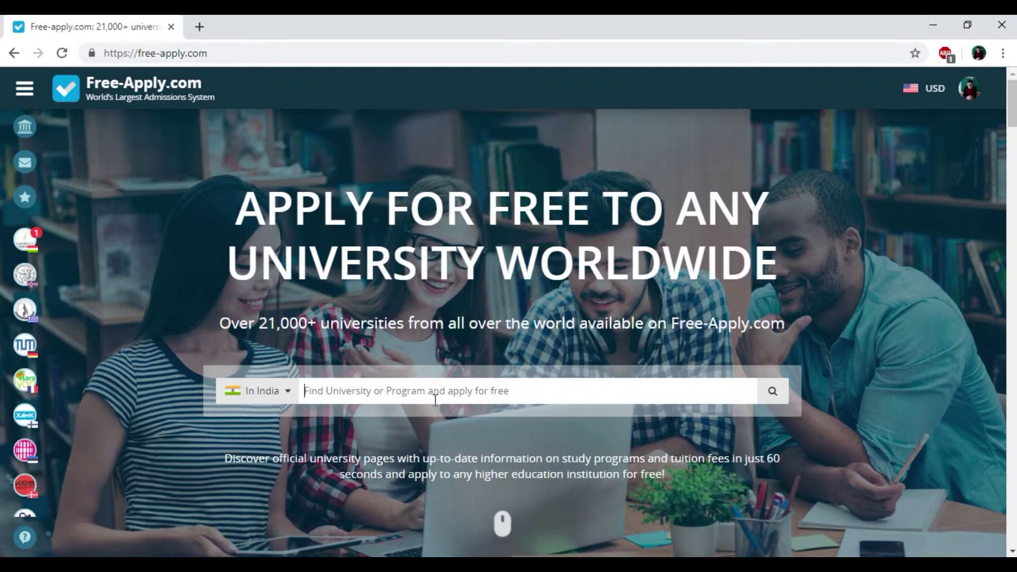
type("L")
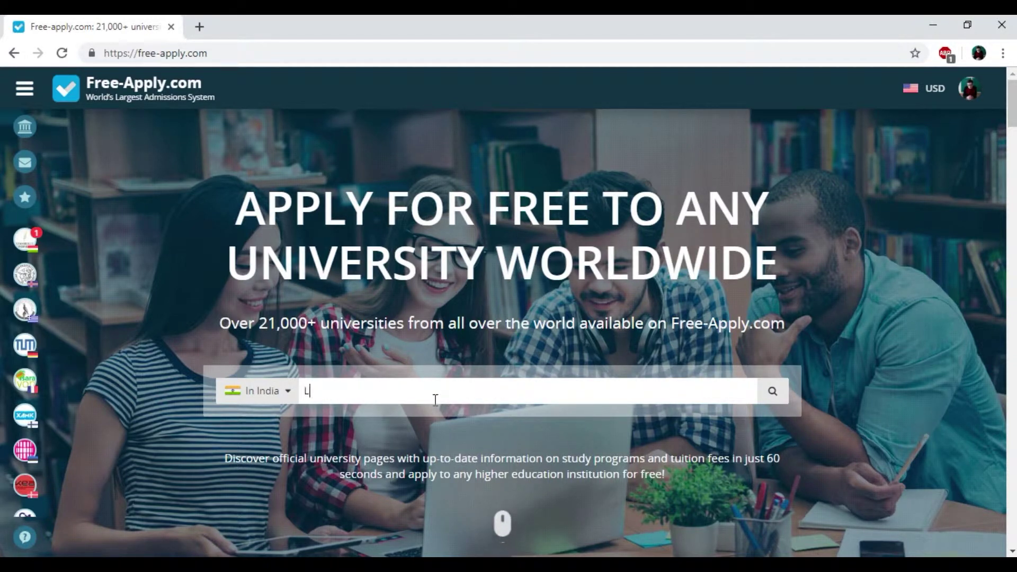
type("ae")
key("BackSpace")
Complete the 'Law' search and filter results to Bachelor degree programs.
type("w")
scroll(435, 399, "down", 1)
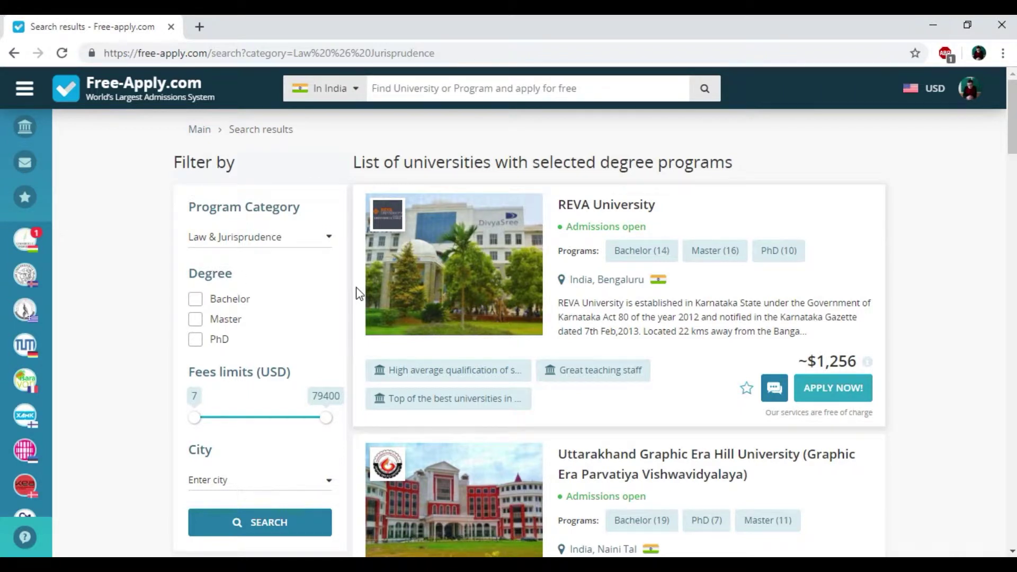
scroll(306, 230, "down", 1)
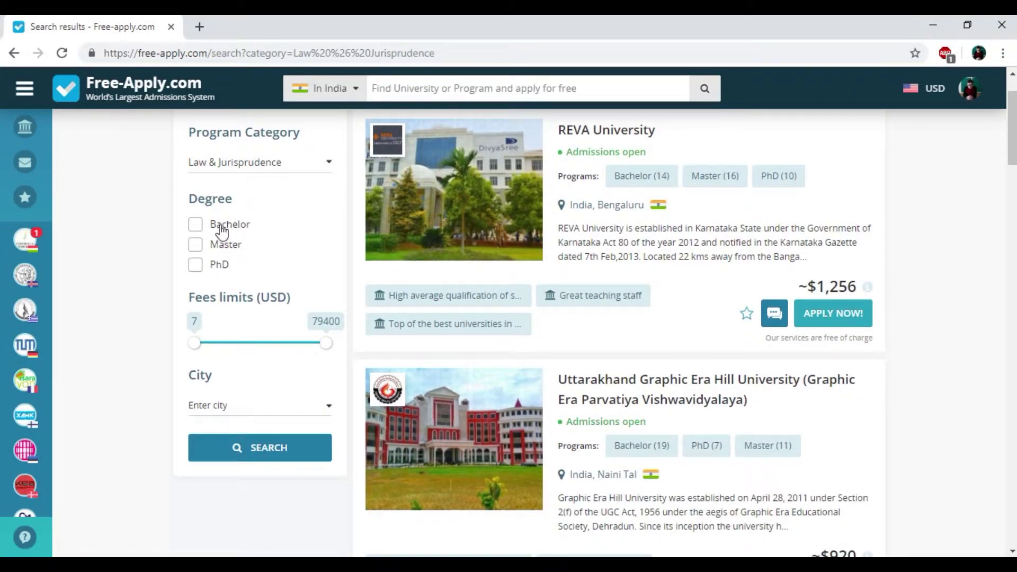
left_click(196, 225)
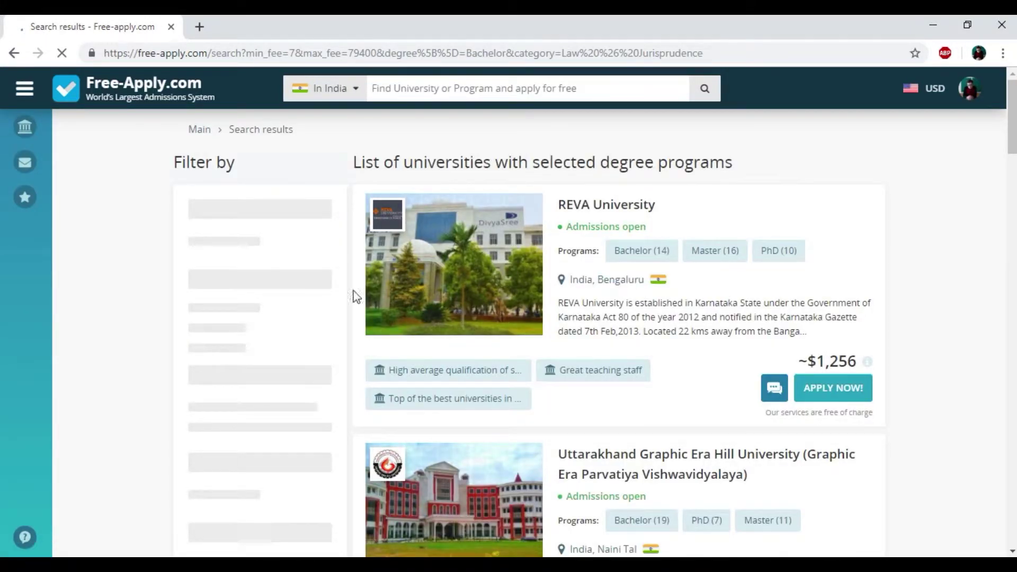
Narrow the tuition fee range to 909–4067 USD.
scroll(300, 311, "down", 3)
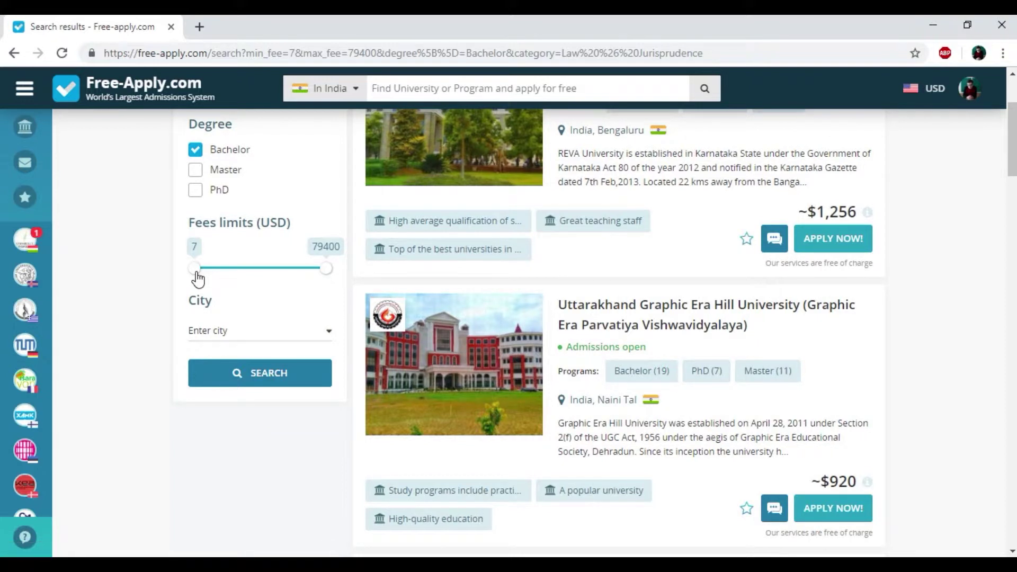
left_click_drag(197, 278, 198, 278)
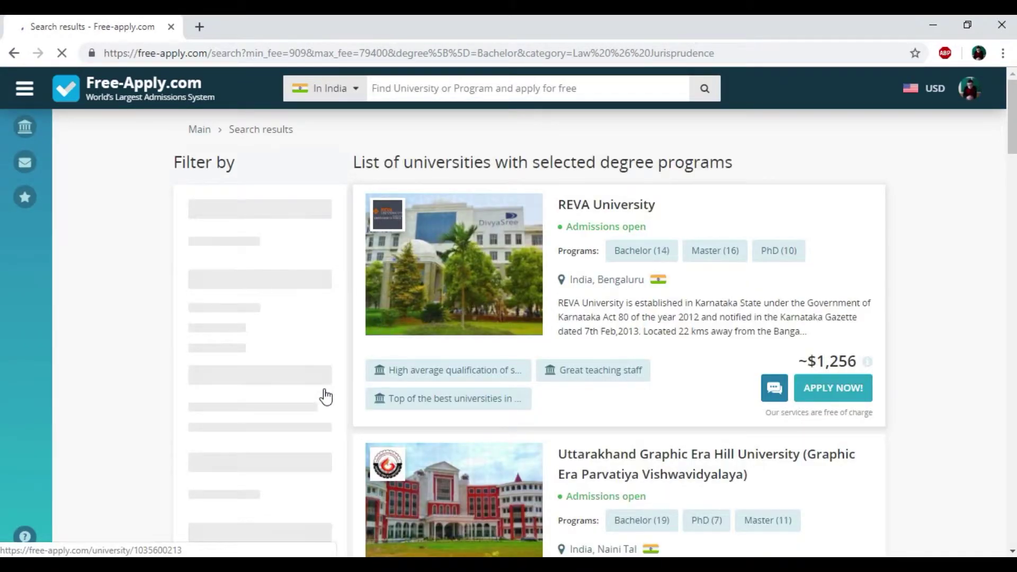
mouse_move(325, 419)
left_mouse_down()
mouse_move(236, 428)
mouse_move(202, 414)
left_mouse_up()
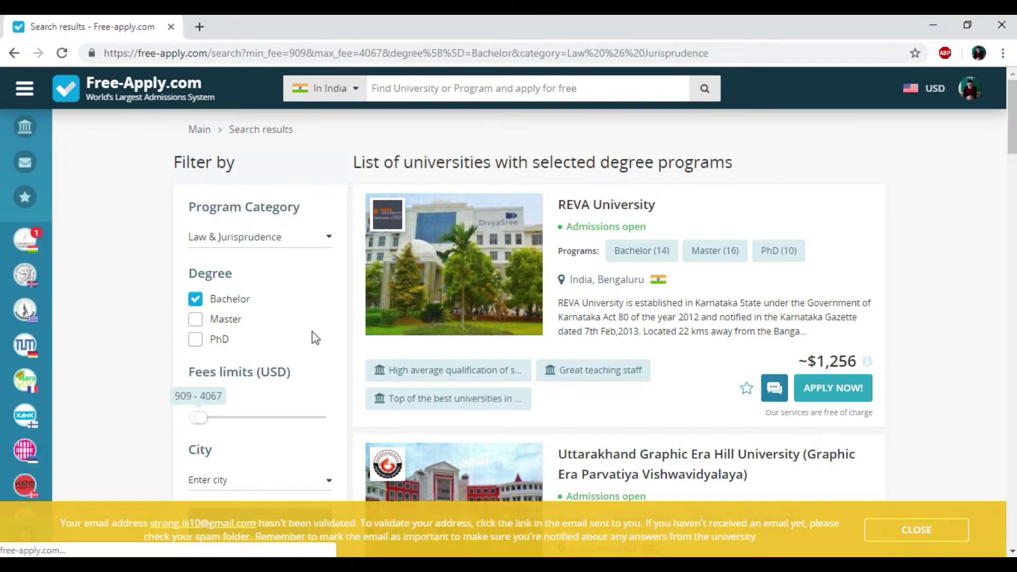
left_click(868, 530)
scroll(638, 320, "down", 2)
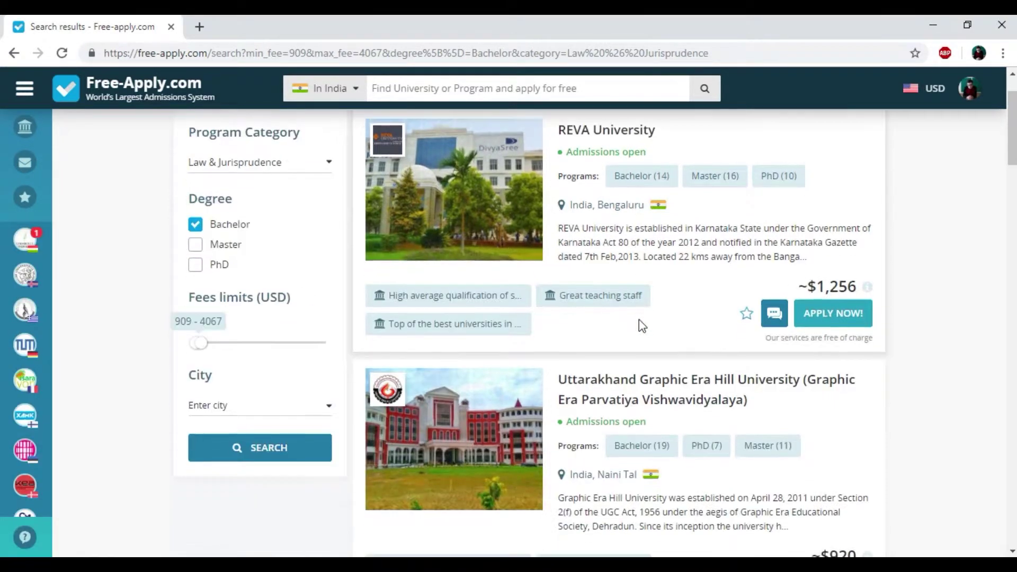
scroll(639, 319, "down", 5)
scroll(638, 323, "up", 7)
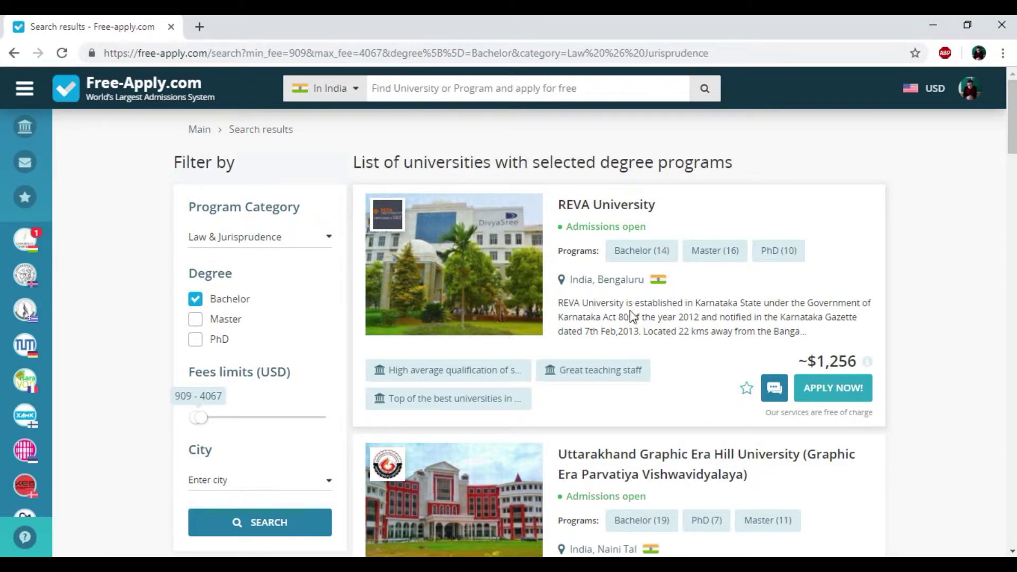
scroll(690, 322, "down", 3)
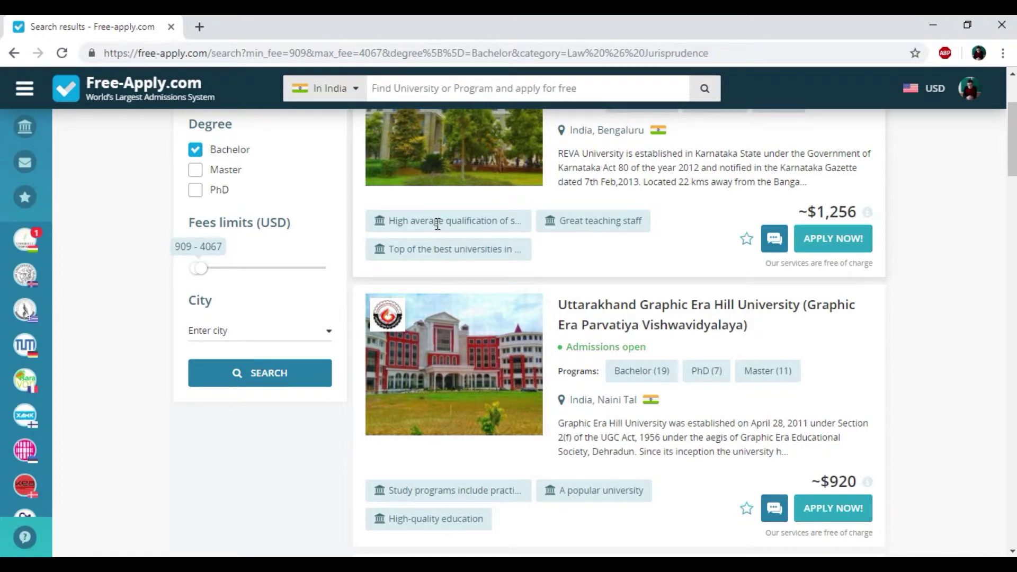
scroll(437, 222, "down", 2)
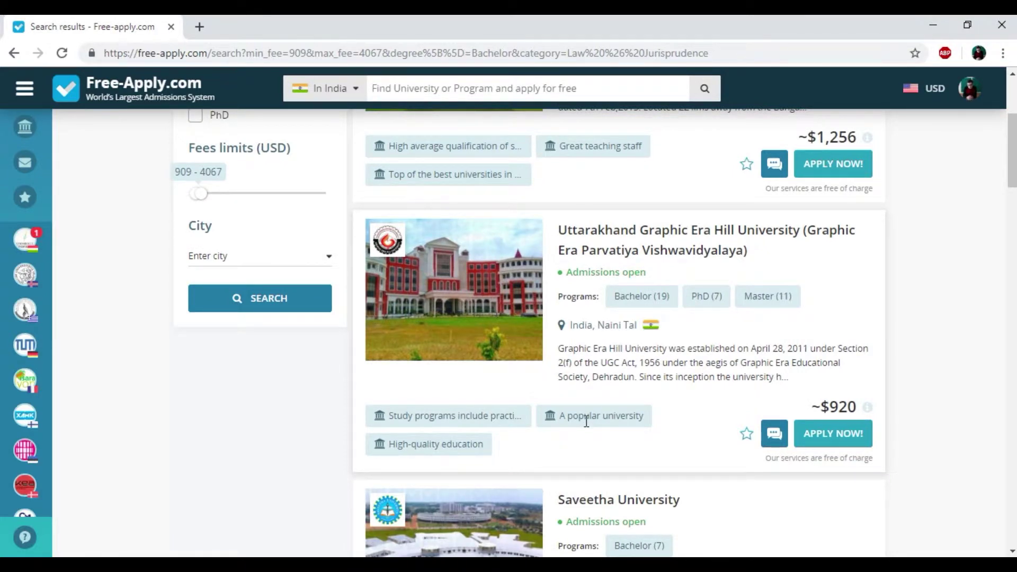
scroll(586, 421, "down", 2)
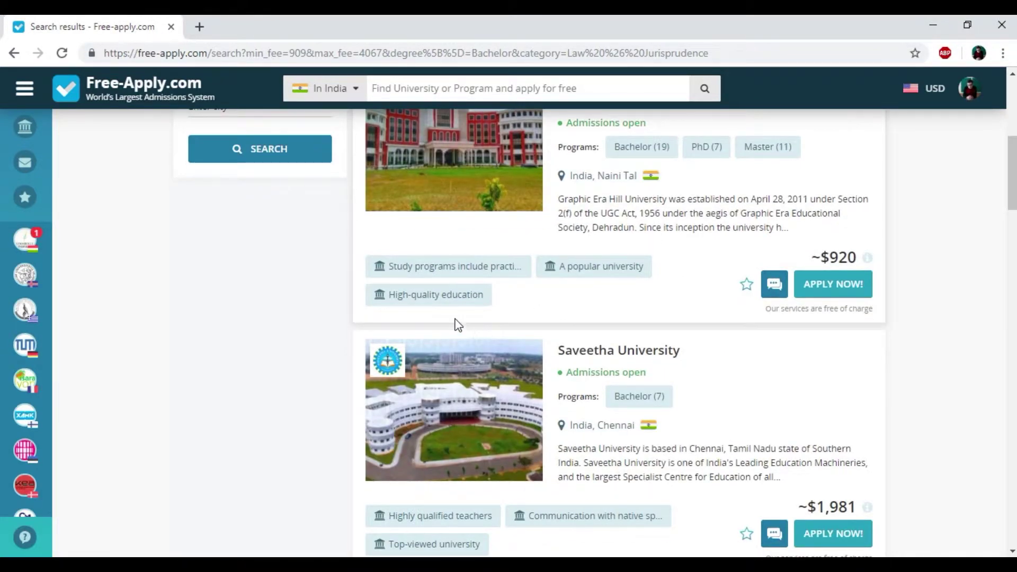
scroll(459, 314, "down", 2)
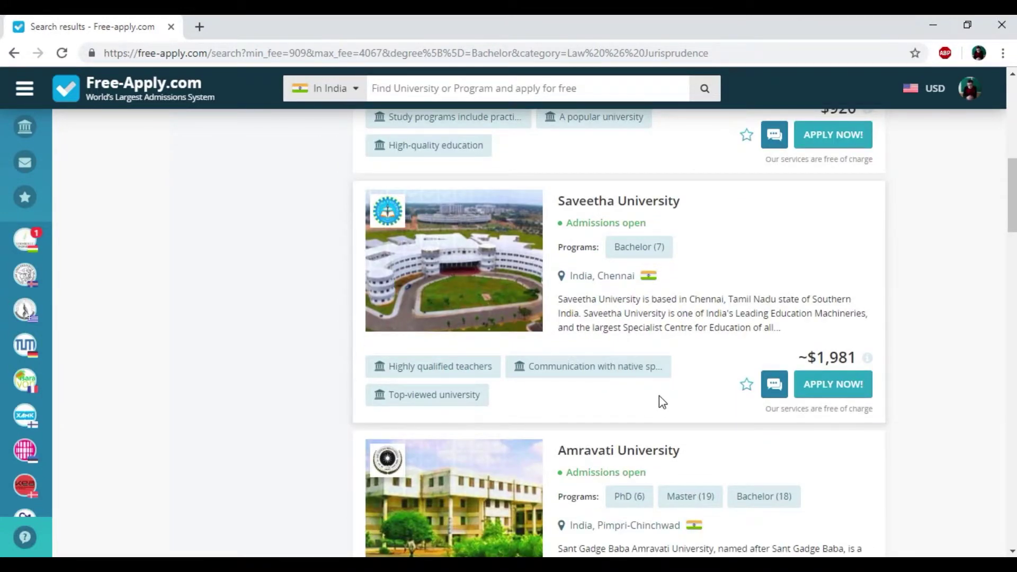
scroll(484, 392, "down", 2)
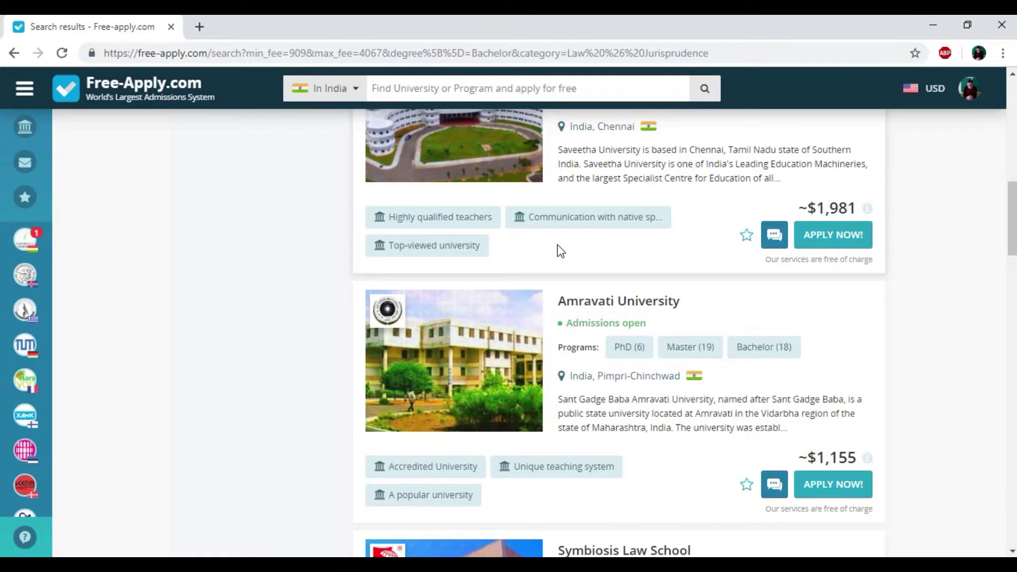
scroll(558, 244, "down", 3)
scroll(558, 249, "down", 3)
scroll(561, 276, "up", 5)
scroll(564, 289, "up", 5)
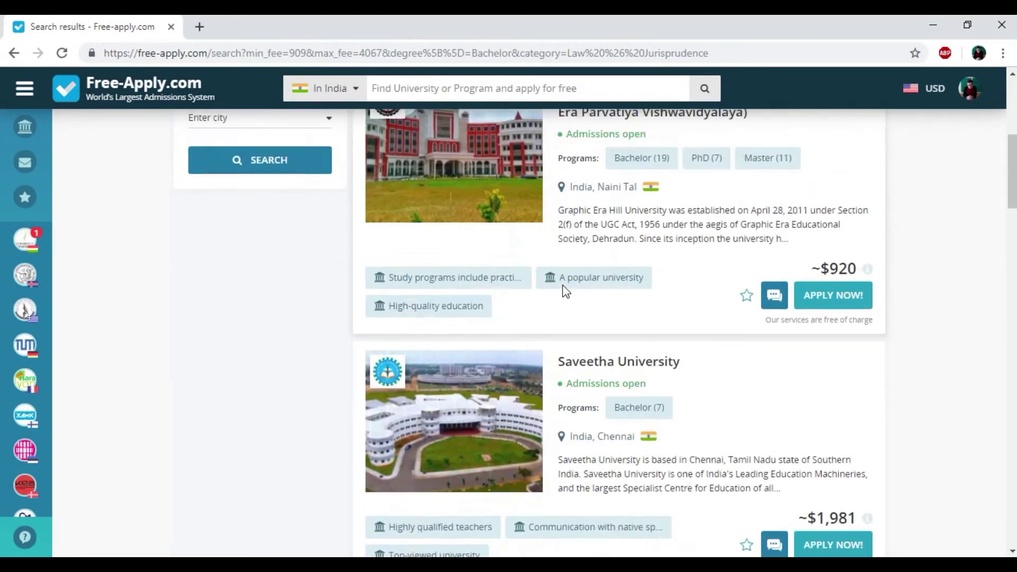
scroll(563, 286, "up", 5)
scroll(565, 286, "down", 7)
scroll(567, 291, "down", 5)
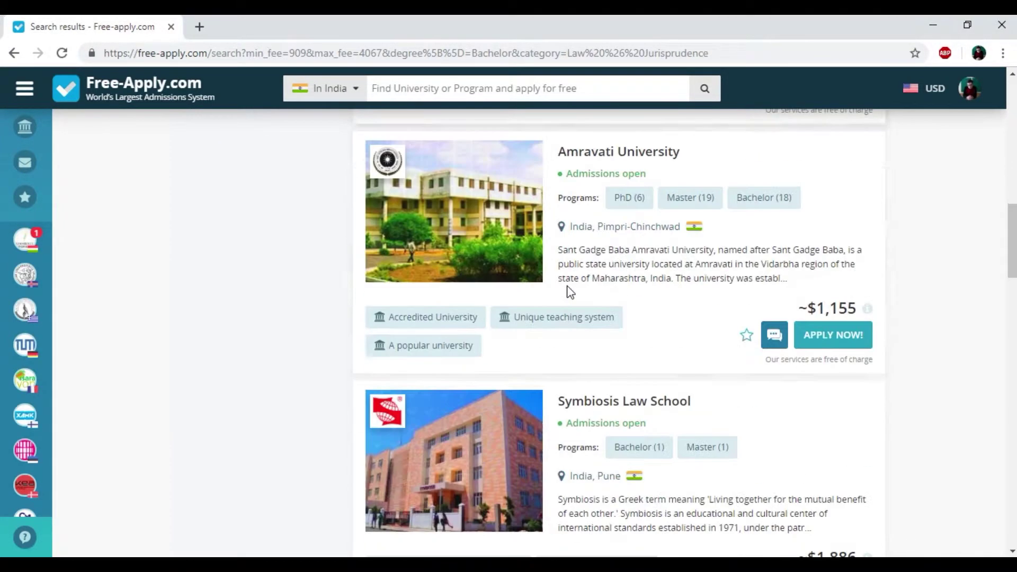
scroll(567, 292, "down", 5)
scroll(568, 291, "up", 1)
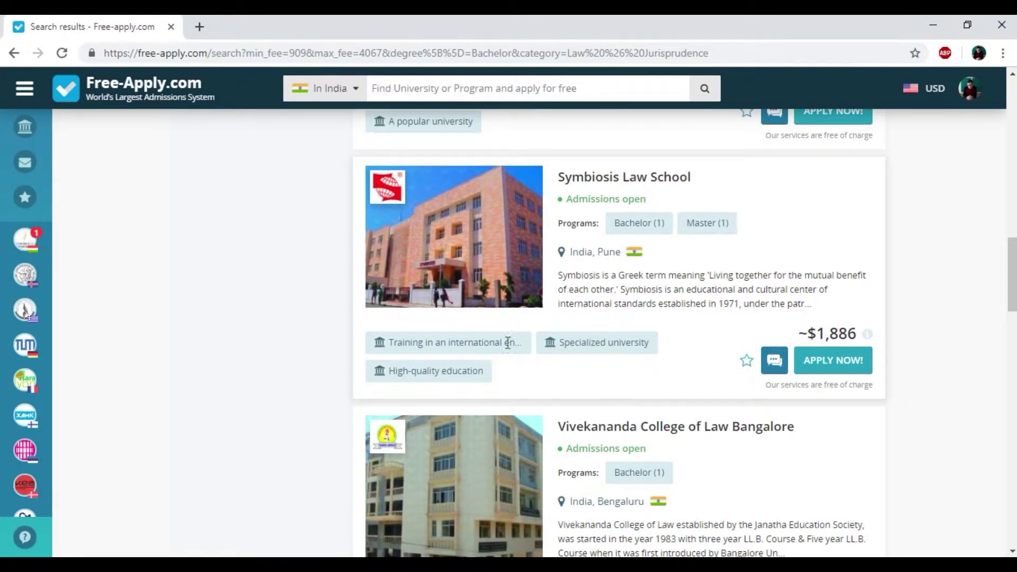
scroll(551, 317, "down", 3)
scroll(503, 370, "down", 1)
scroll(489, 390, "down", 1)
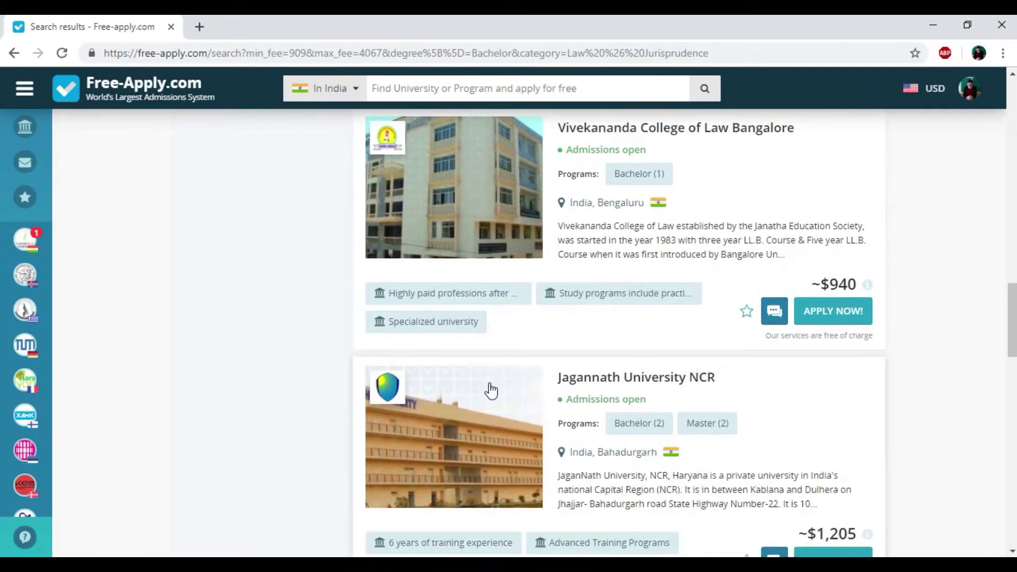
scroll(487, 390, "down", 1)
scroll(488, 390, "down", 1)
scroll(503, 328, "down", 2)
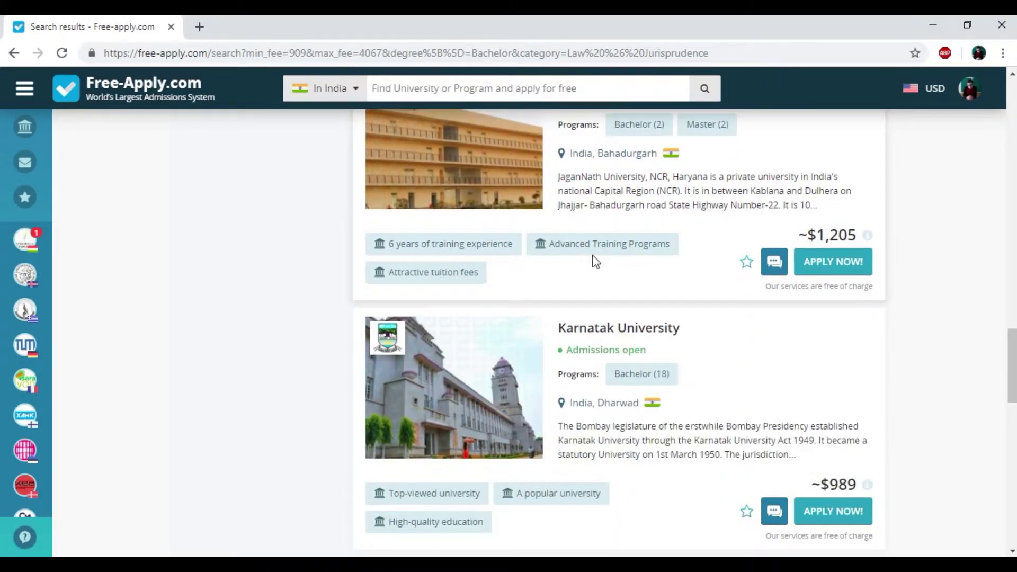
scroll(593, 291, "down", 1)
scroll(592, 288, "down", 3)
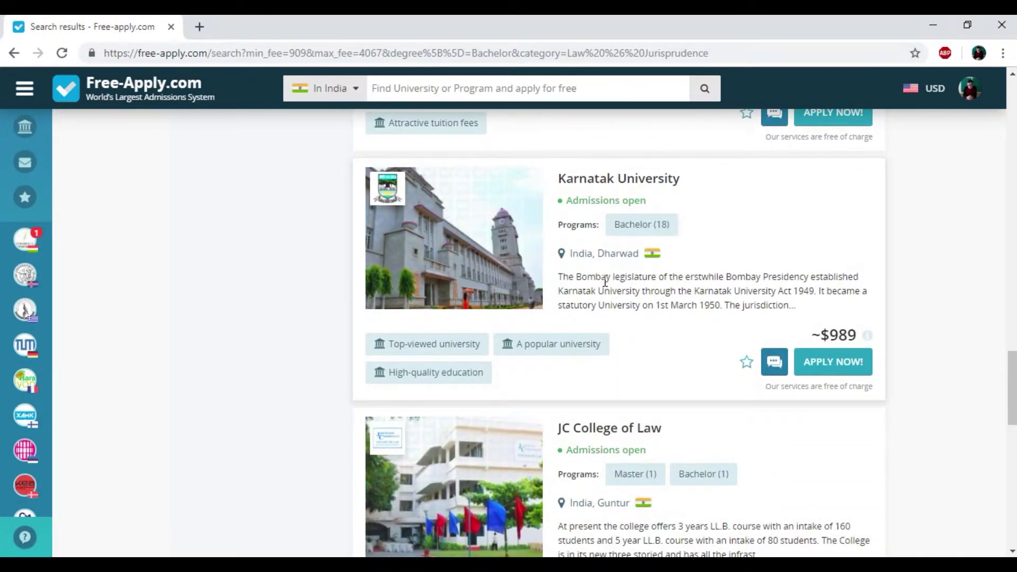
scroll(604, 281, "down", 4)
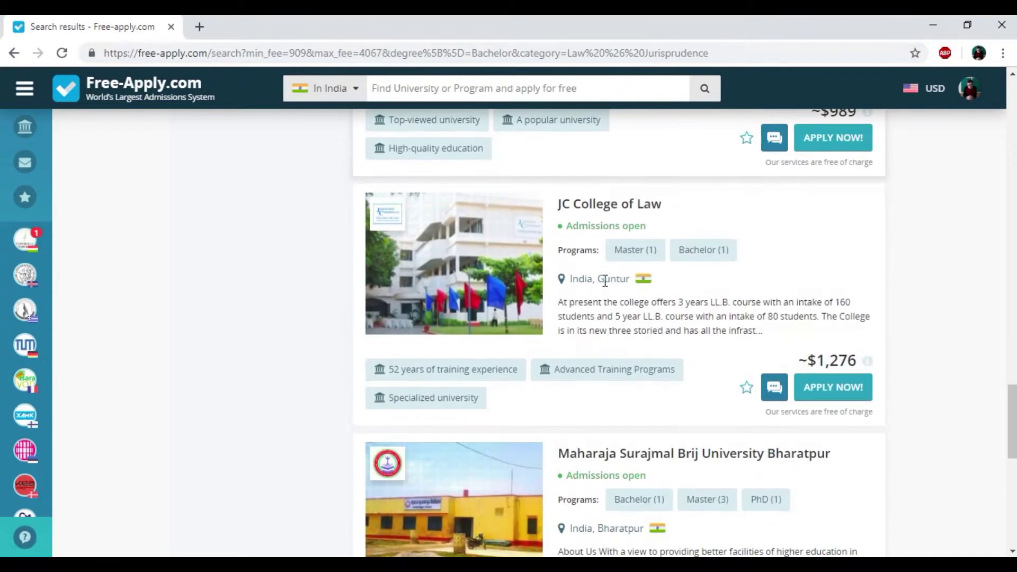
scroll(605, 281, "down", 4)
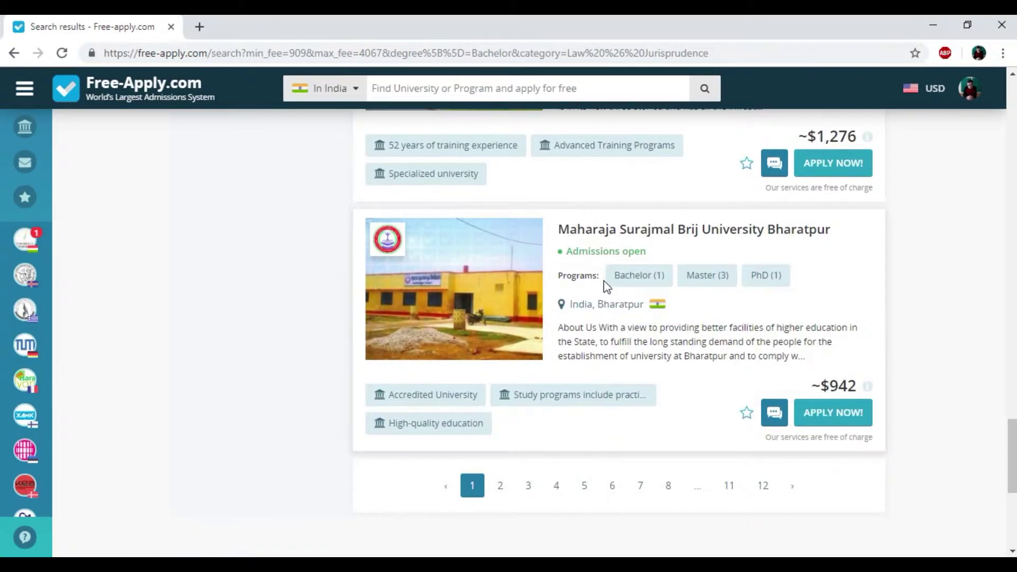
scroll(604, 284, "up", 10)
scroll(605, 284, "up", 10)
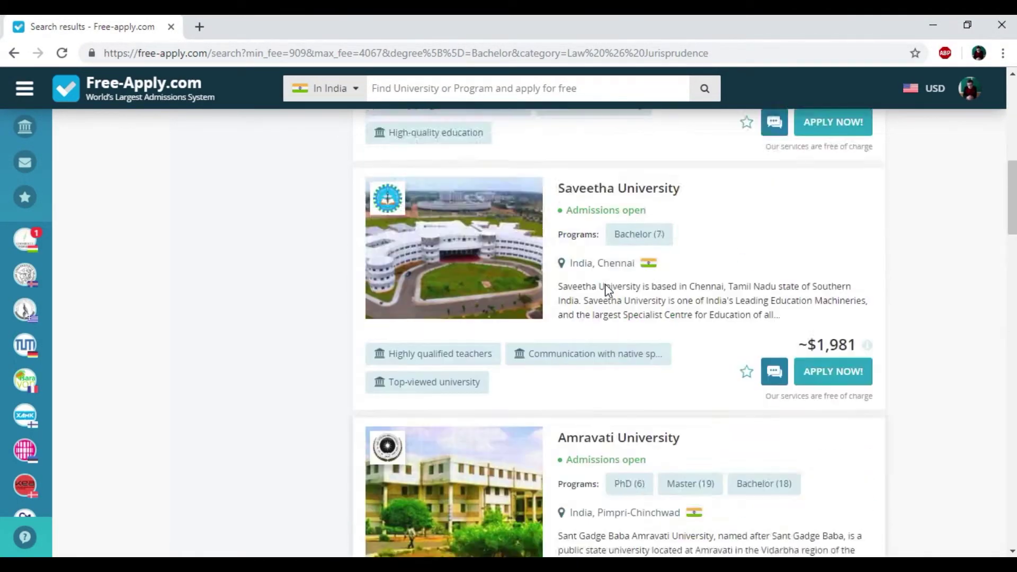
scroll(605, 283, "up", 10)
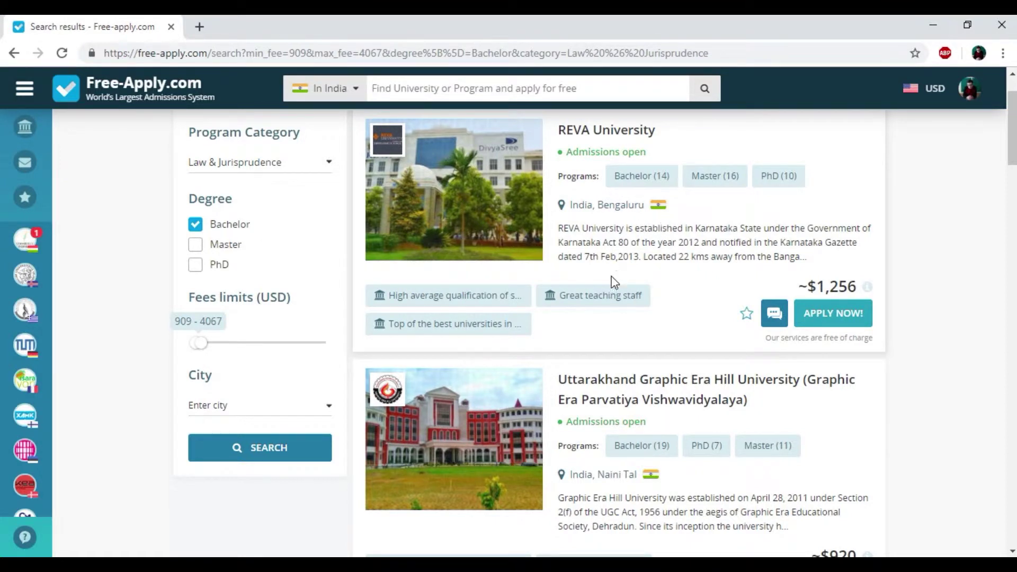
scroll(492, 322, "up", 2)
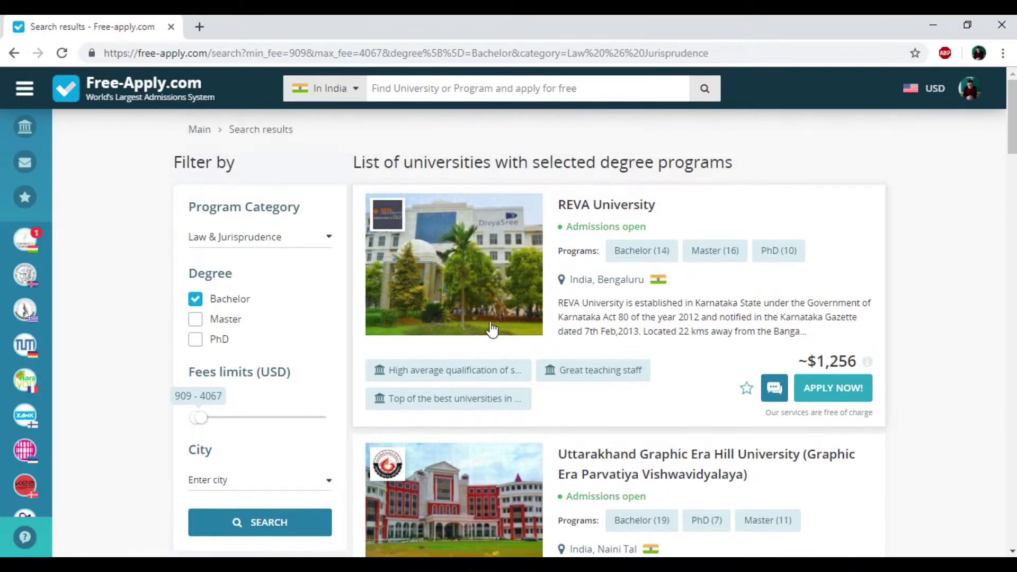
Open REVA University's page and browse its campus photo gallery.
left_click(626, 210)
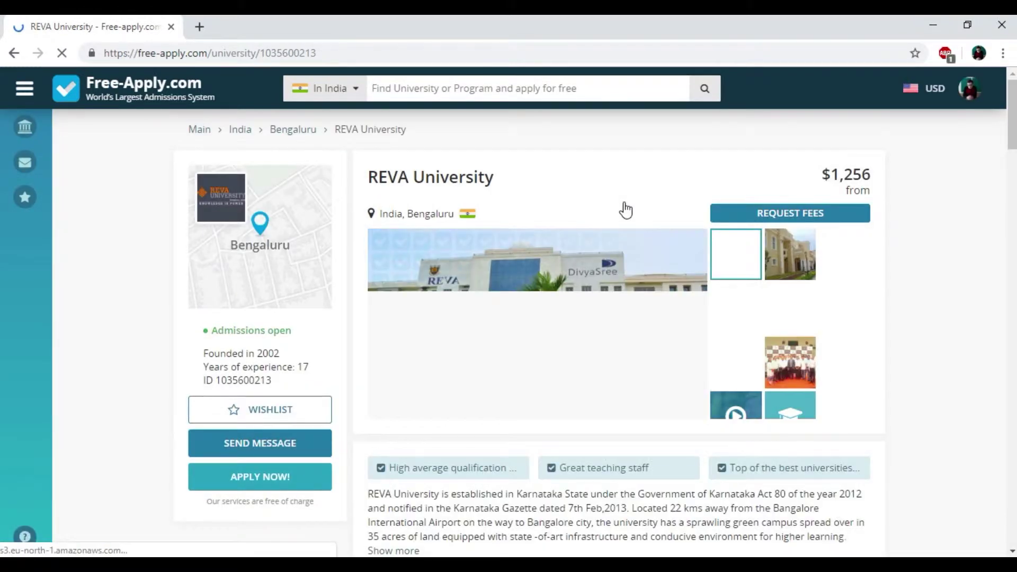
scroll(625, 209, "down", 4)
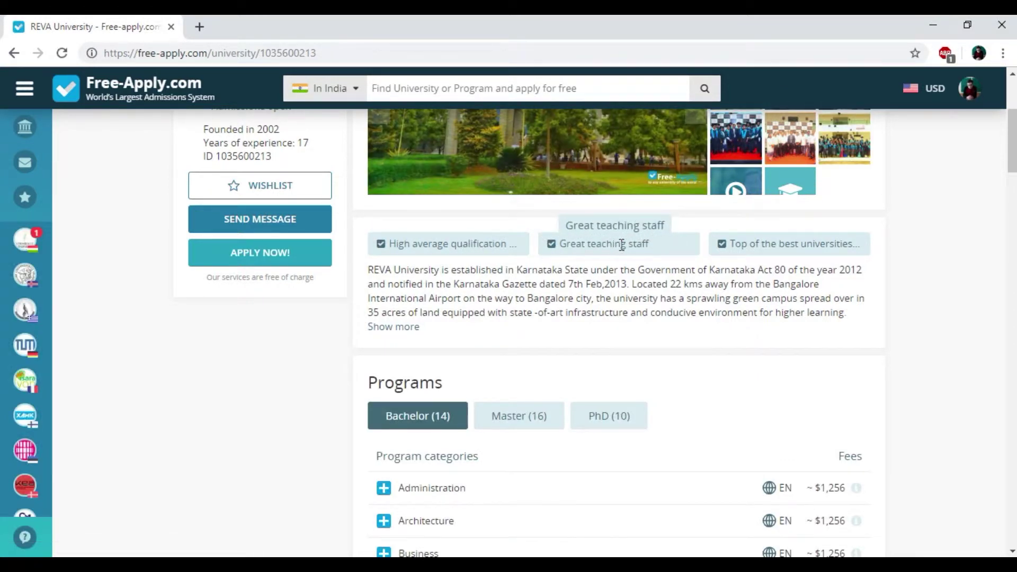
mouse_move(789, 468)
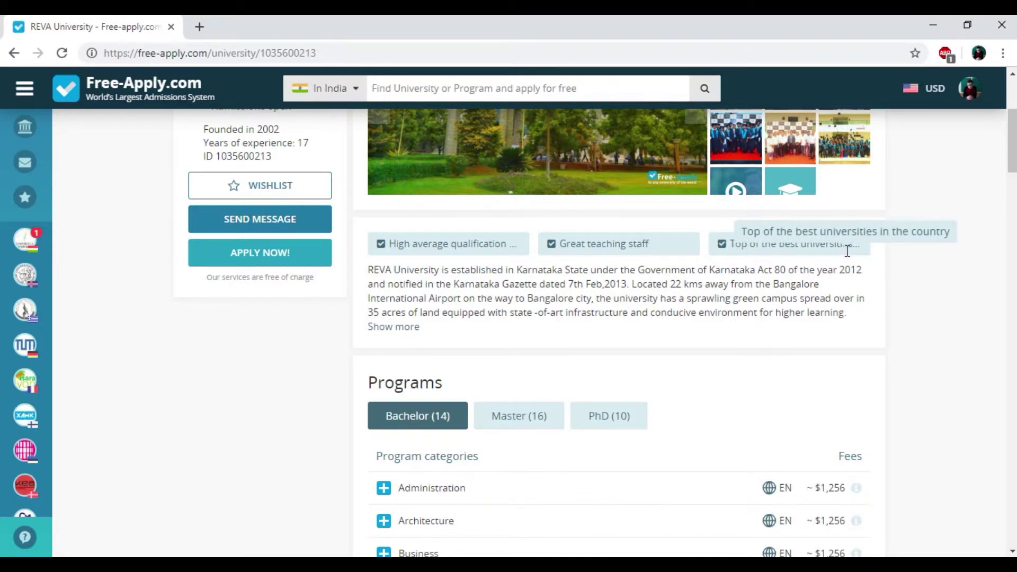
scroll(847, 251, "up", 5)
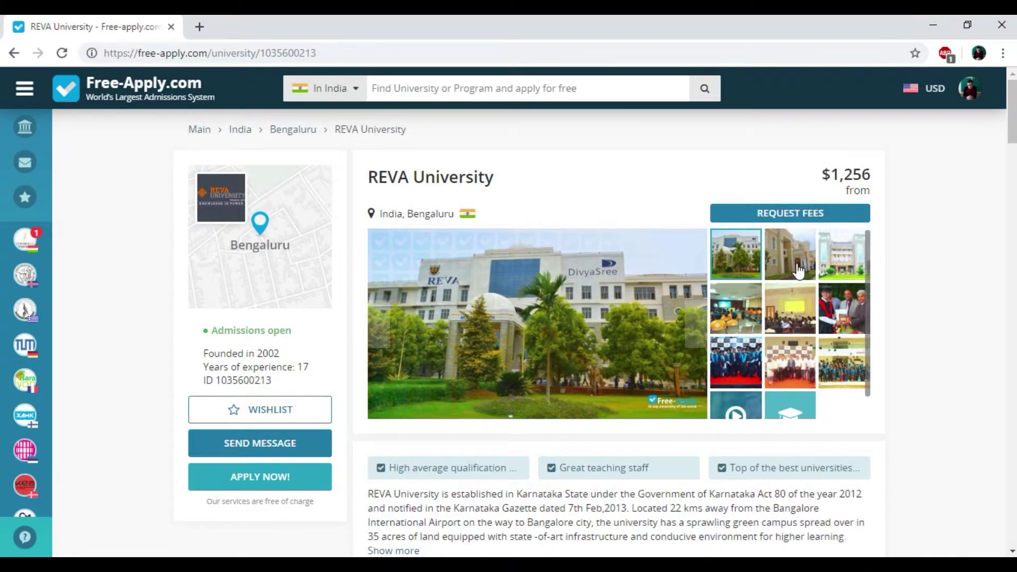
left_click(798, 272)
left_click(846, 263)
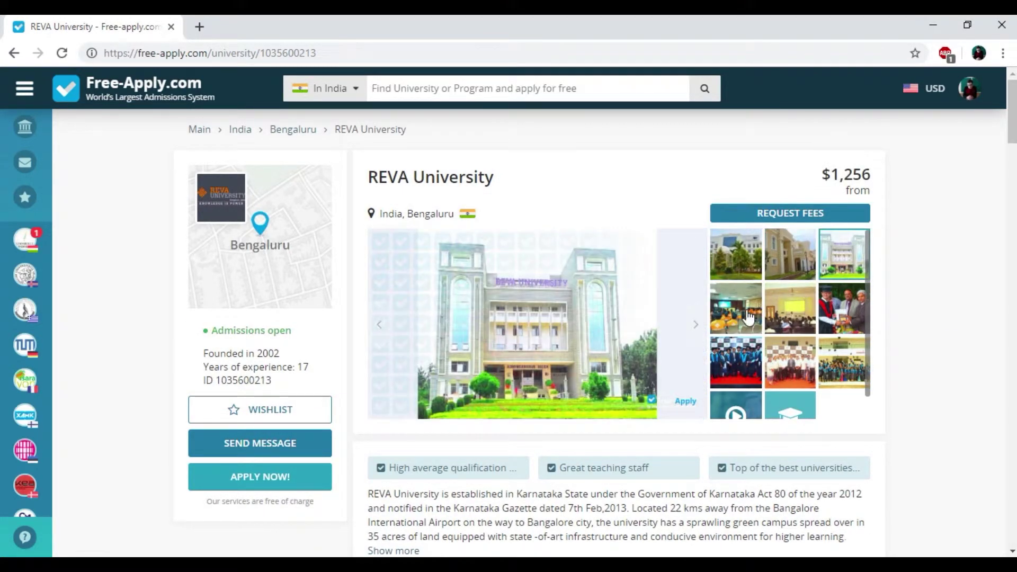
left_click(748, 316)
left_click(796, 317)
Choose Bachelor of Law & Jurisprudence under the Law & Jurisprudence program category.
scroll(792, 328, "down", 1)
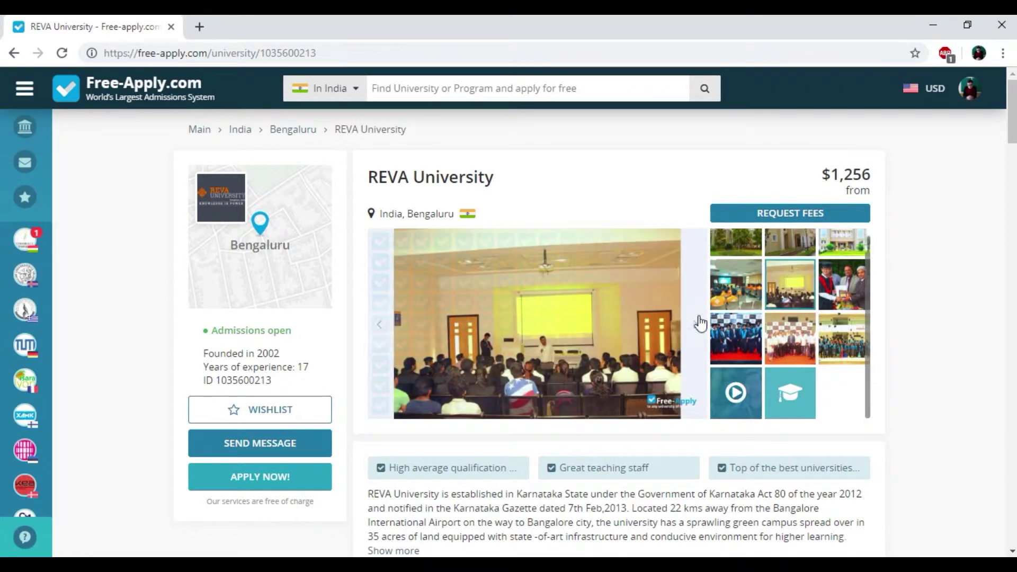
scroll(688, 323, "down", 4)
scroll(669, 323, "down", 6)
scroll(670, 325, "up", 3)
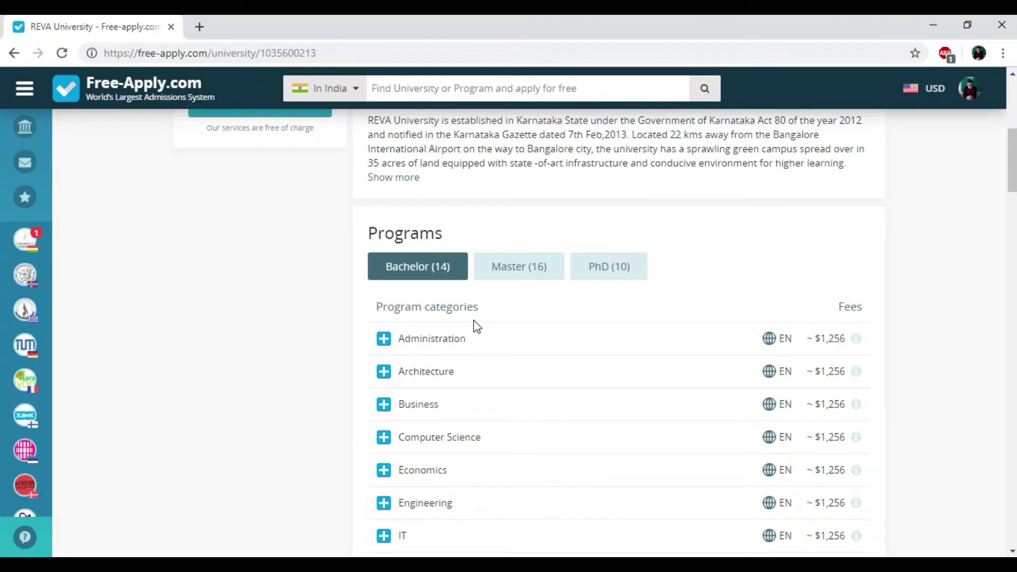
scroll(473, 320, "down", 1)
scroll(473, 323, "down", 5)
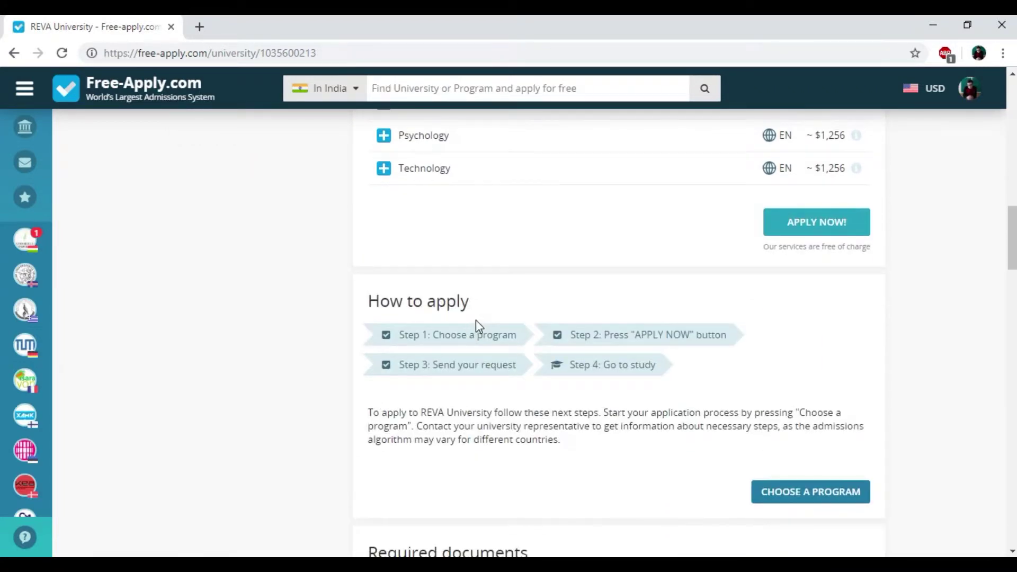
scroll(475, 320, "up", 5)
scroll(475, 323, "down", 1)
scroll(475, 324, "up", 5)
scroll(477, 326, "down", 4)
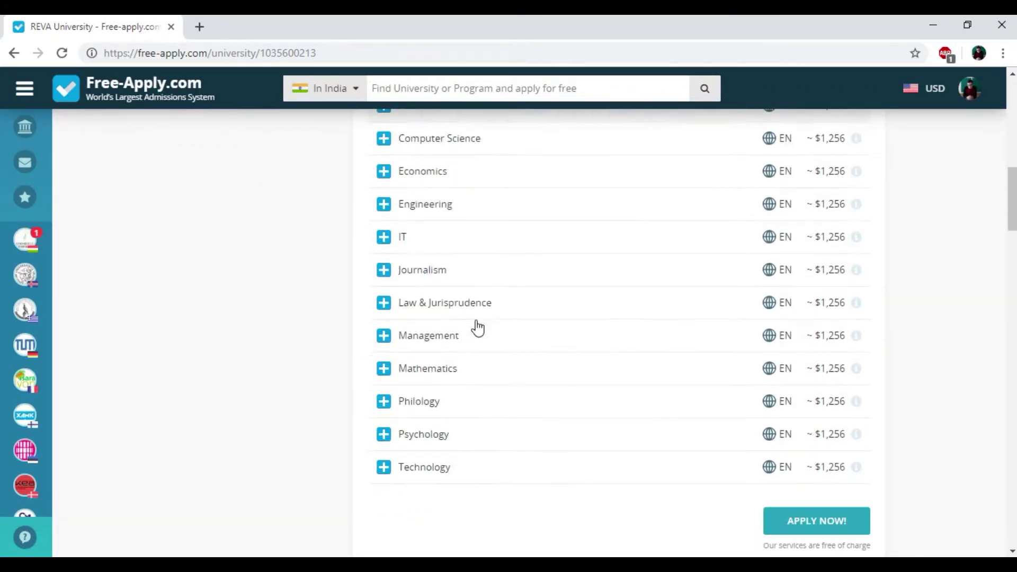
left_click(383, 302)
left_click(398, 338)
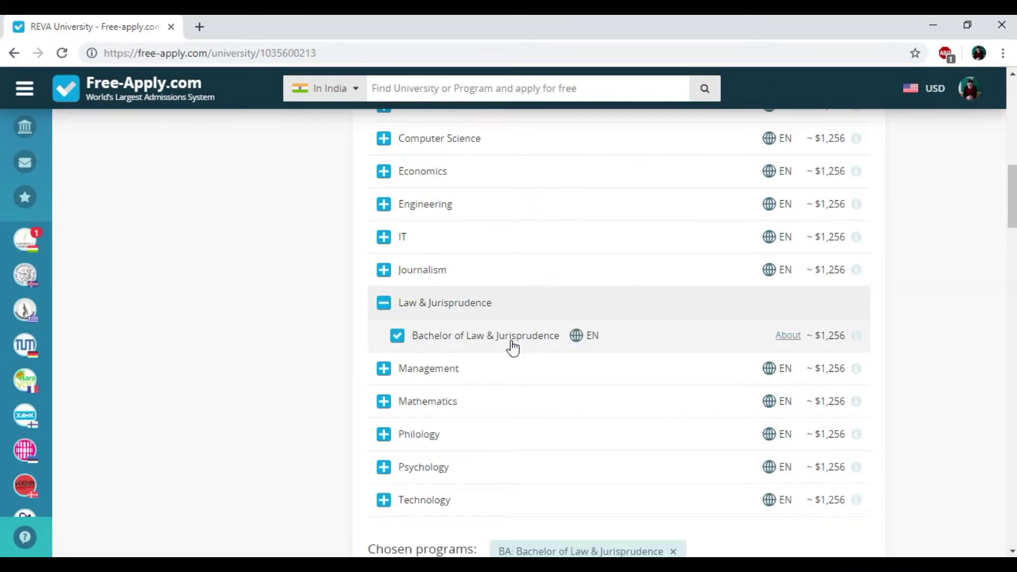
scroll(635, 346, "down", 1)
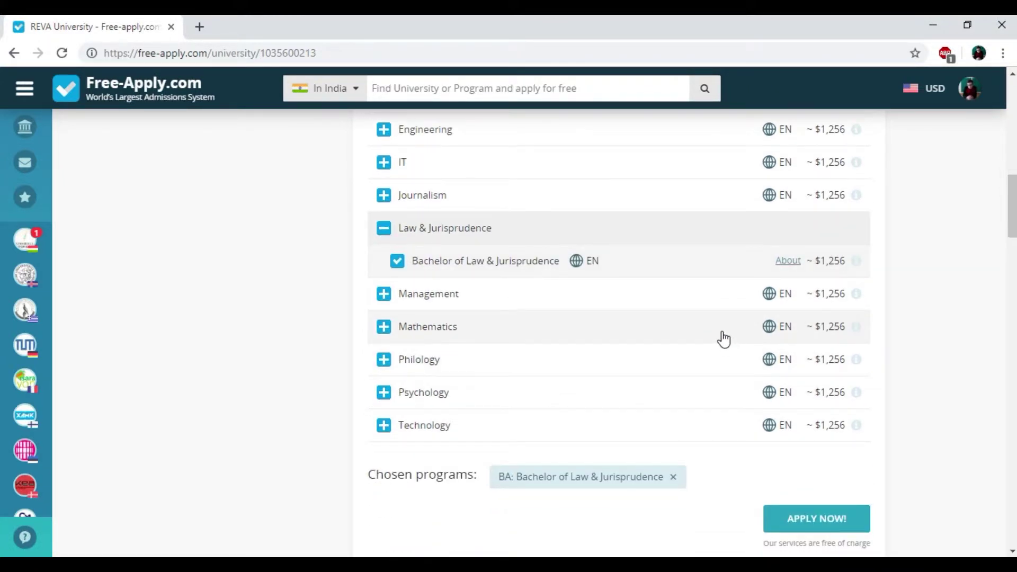
left_click(784, 263)
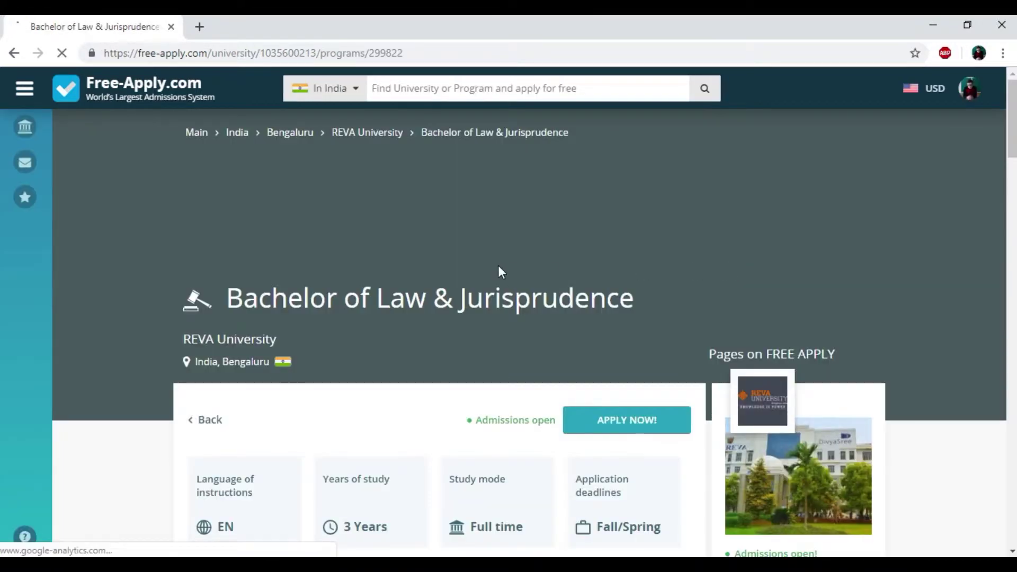
scroll(498, 271, "down", 3)
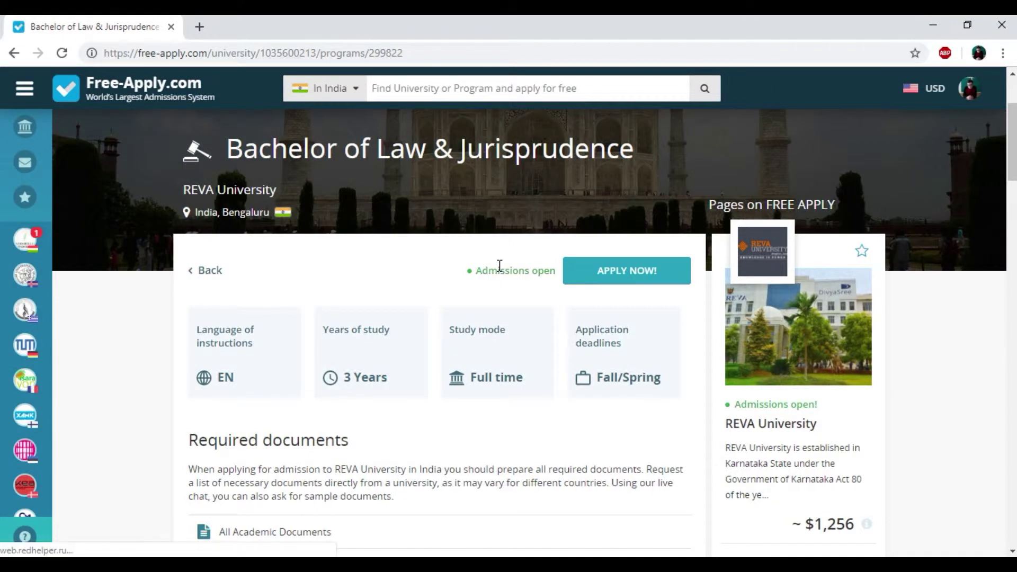
scroll(476, 271, "down", 1)
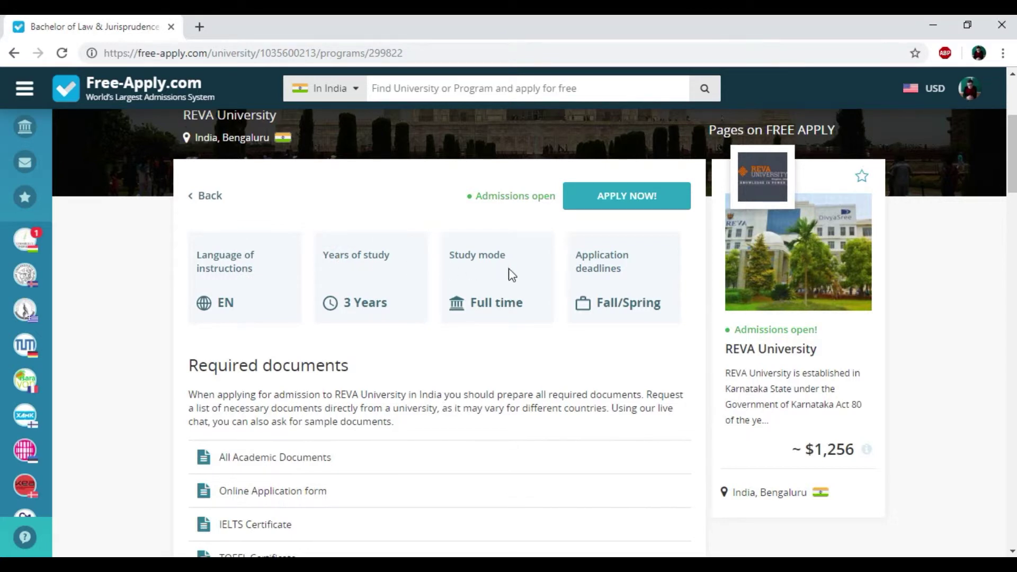
scroll(511, 274, "down", 1)
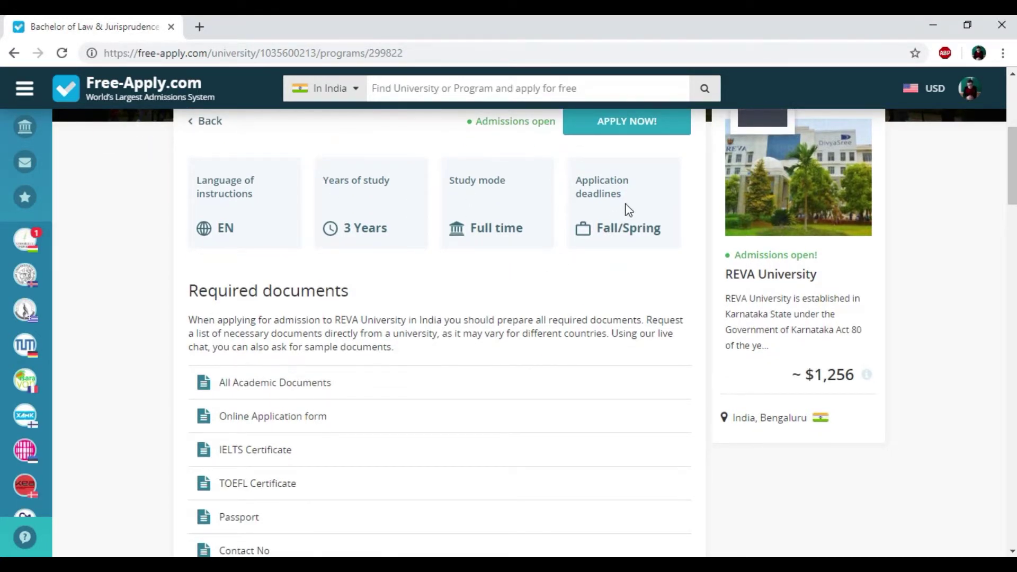
scroll(625, 215, "down", 2)
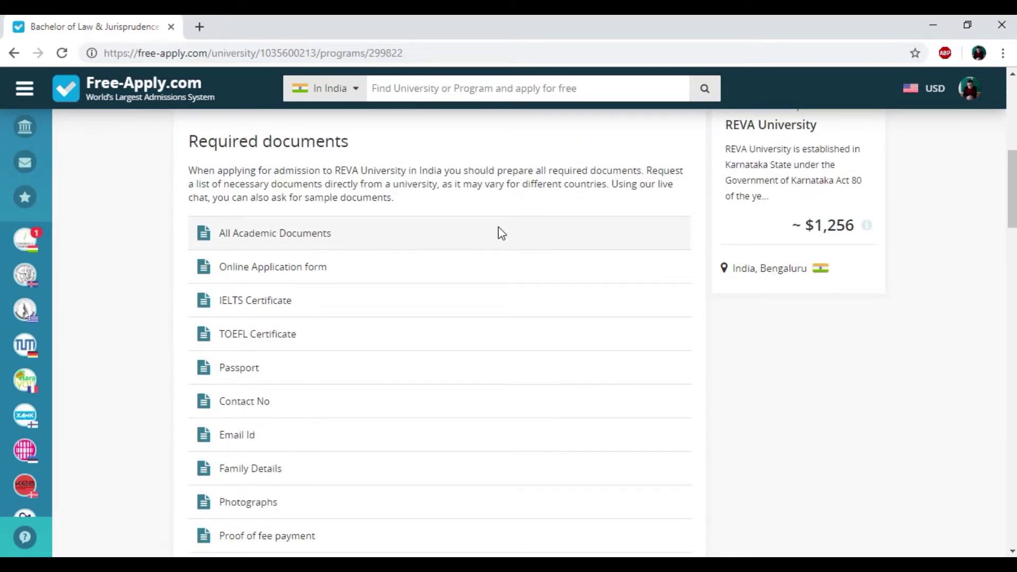
scroll(497, 234, "down", 5)
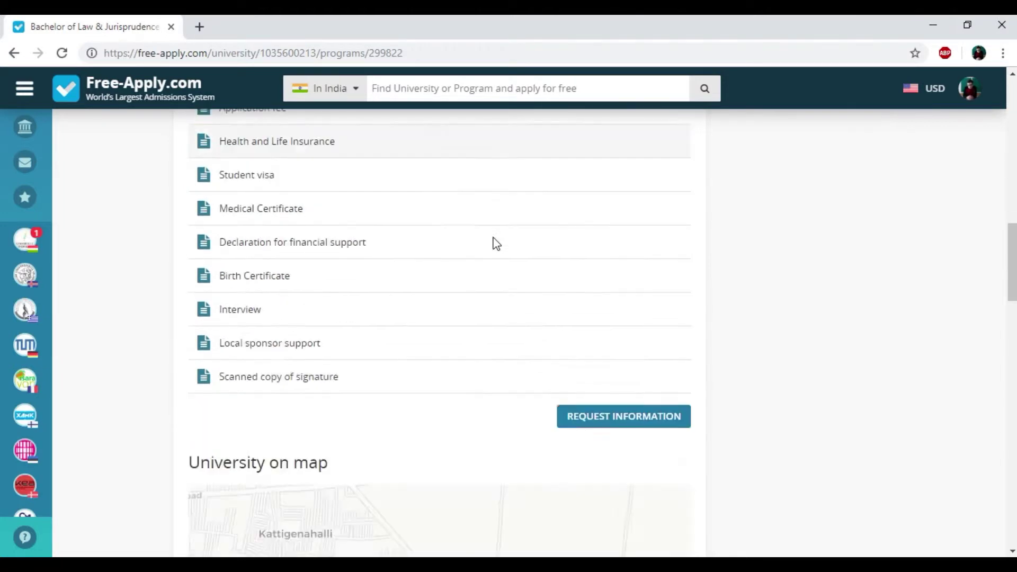
scroll(493, 243, "down", 4)
scroll(510, 307, "down", 2)
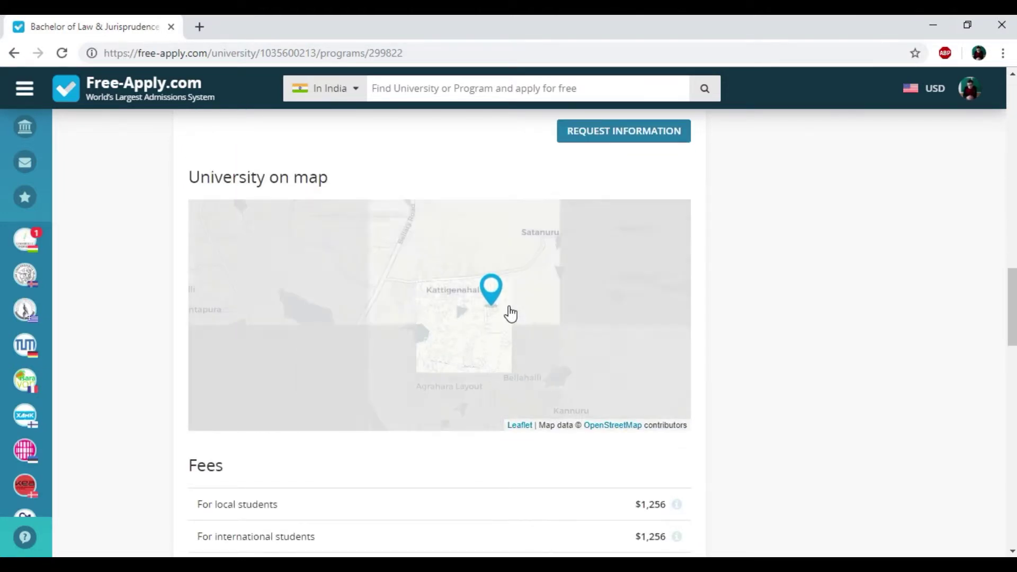
scroll(511, 313, "up", 1)
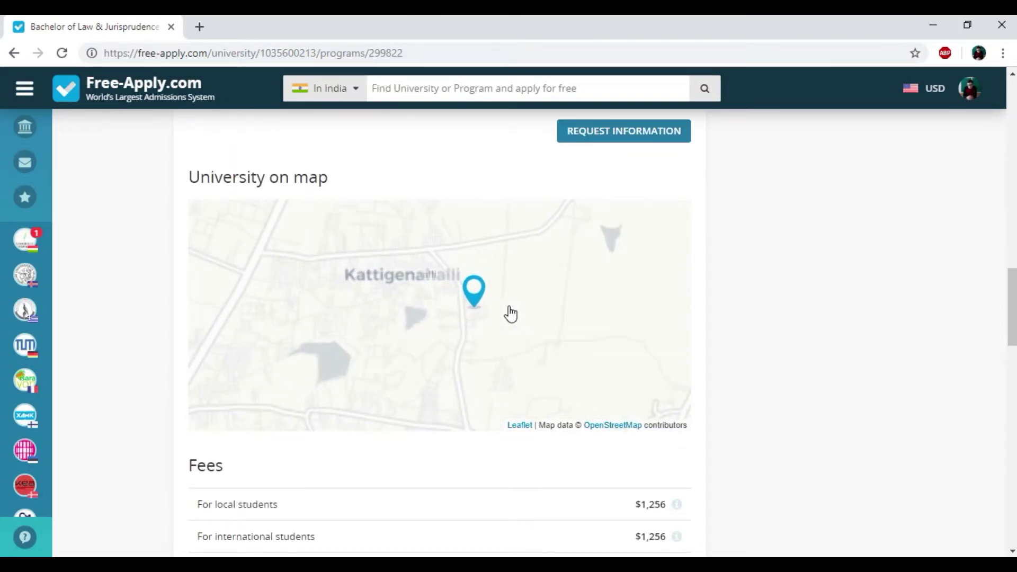
scroll(693, 302, "up", 3)
scroll(732, 308, "up", 8)
scroll(732, 308, "up", 4)
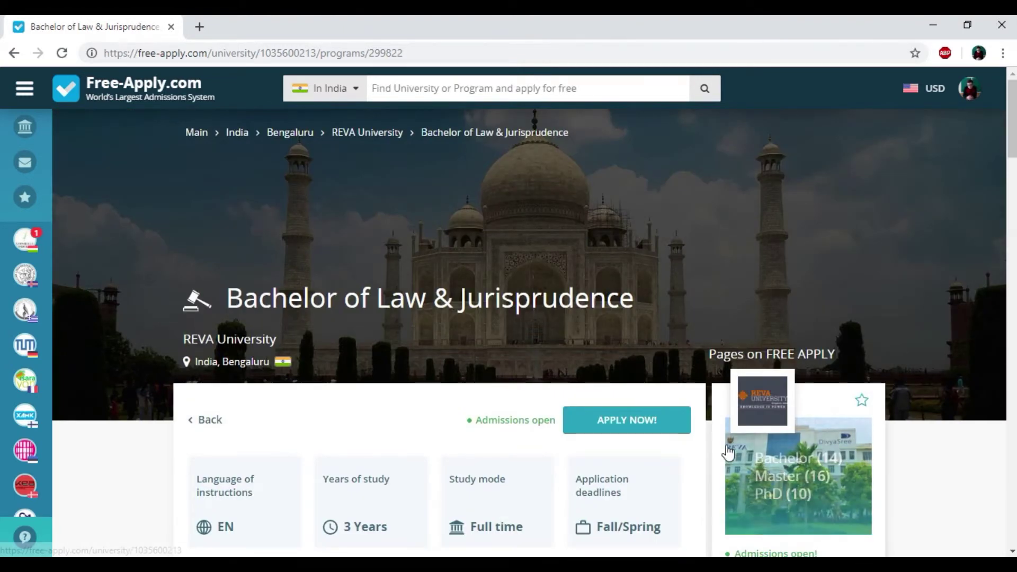
scroll(731, 454, "down", 1)
Start a REVA University request and add Bachelor of Management to it.
left_click(630, 345)
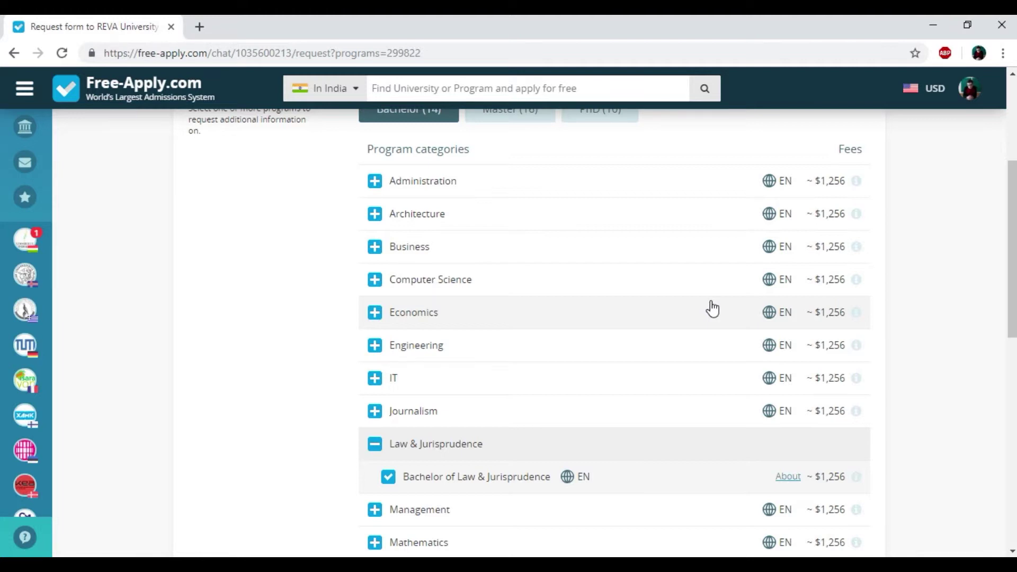
scroll(530, 297, "down", 4)
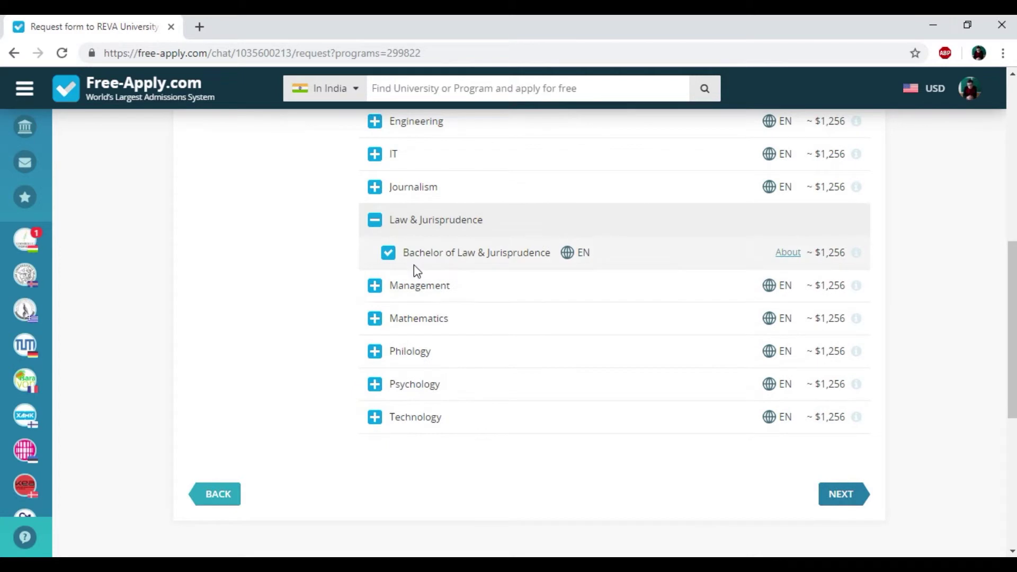
left_click(375, 289)
left_click(386, 321)
scroll(347, 317, "up", 4)
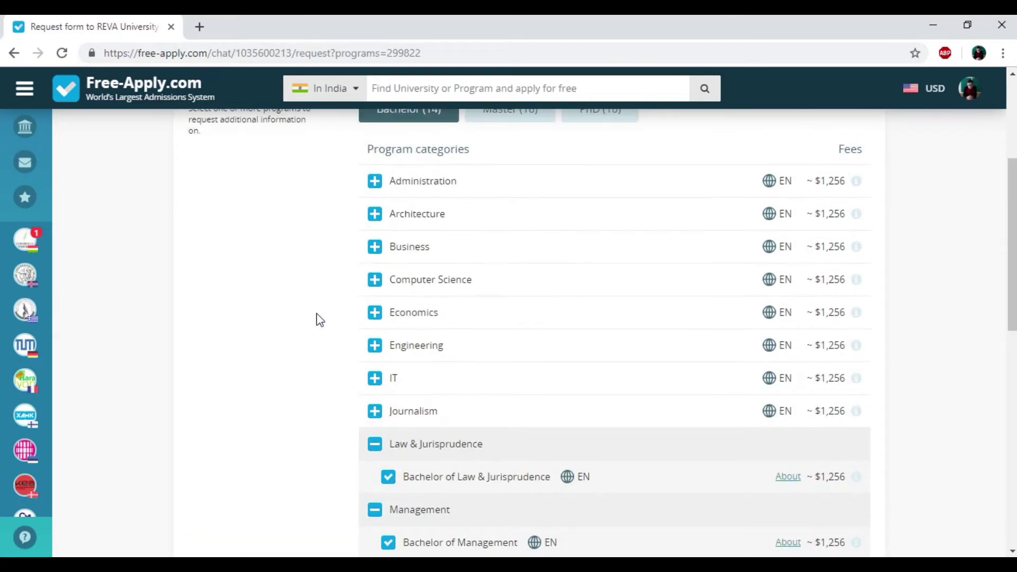
Add Bachelor of Business and advance to the recommended questions.
left_click(375, 247)
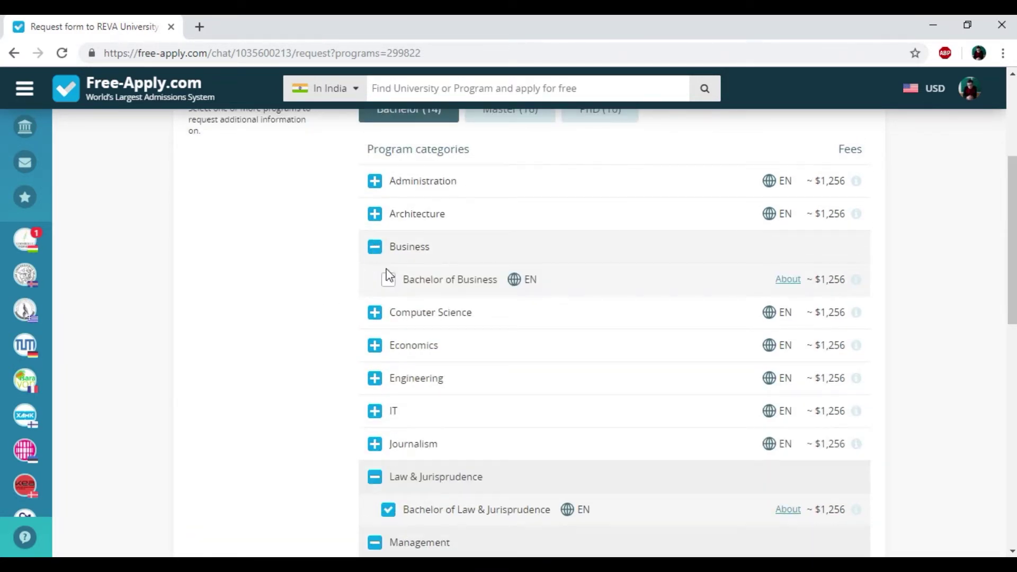
left_click(388, 280)
scroll(994, 311, "down", 5)
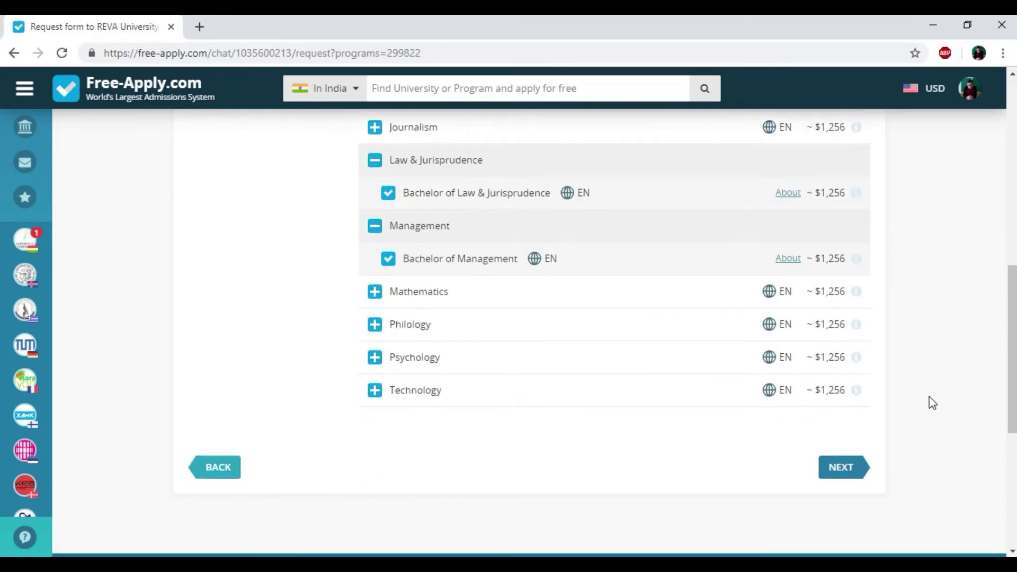
left_click(851, 419)
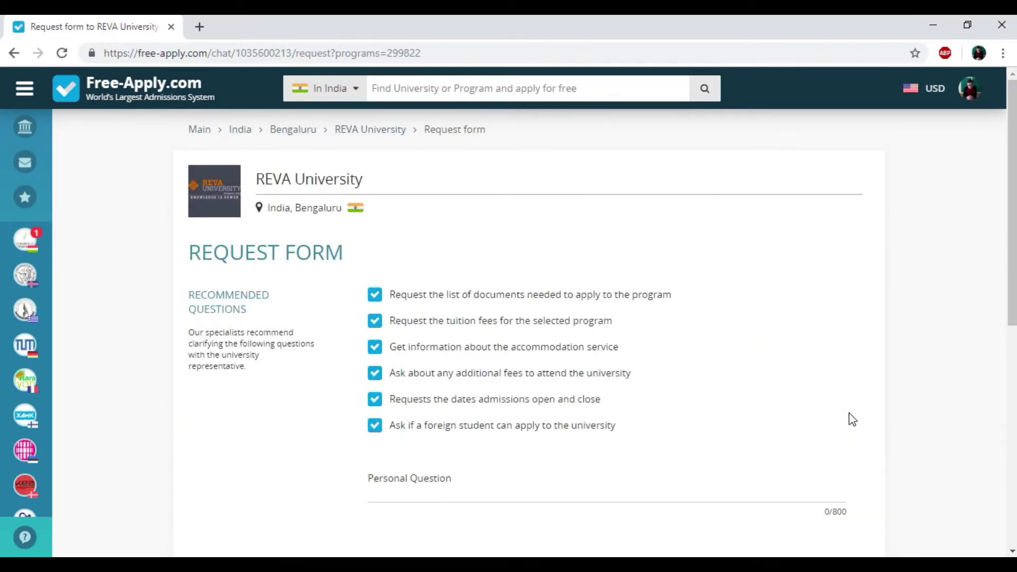
Add the personal question 'How far chummery from the university' and advance to similar universities.
scroll(540, 129, "down", 2)
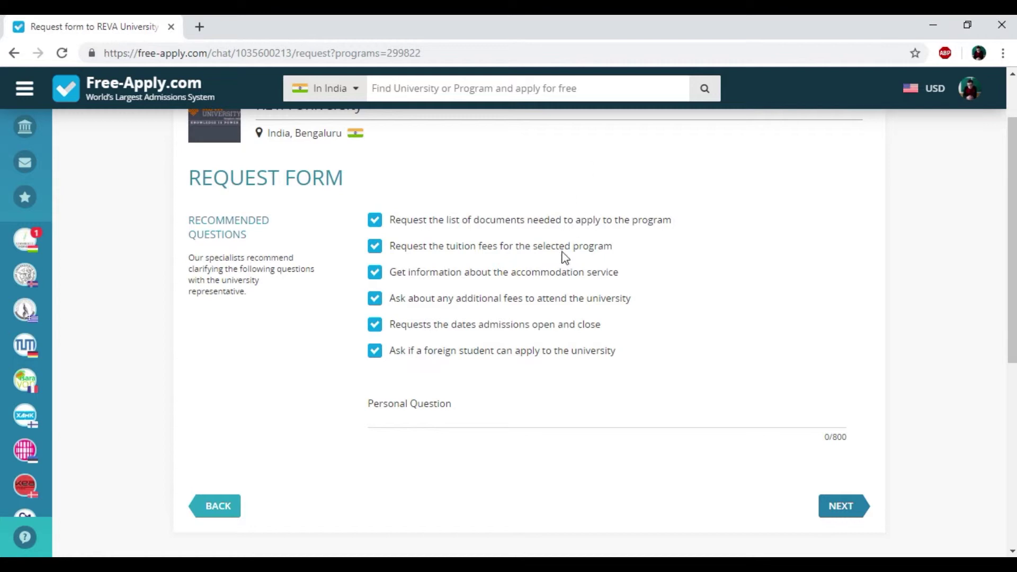
left_click(538, 419)
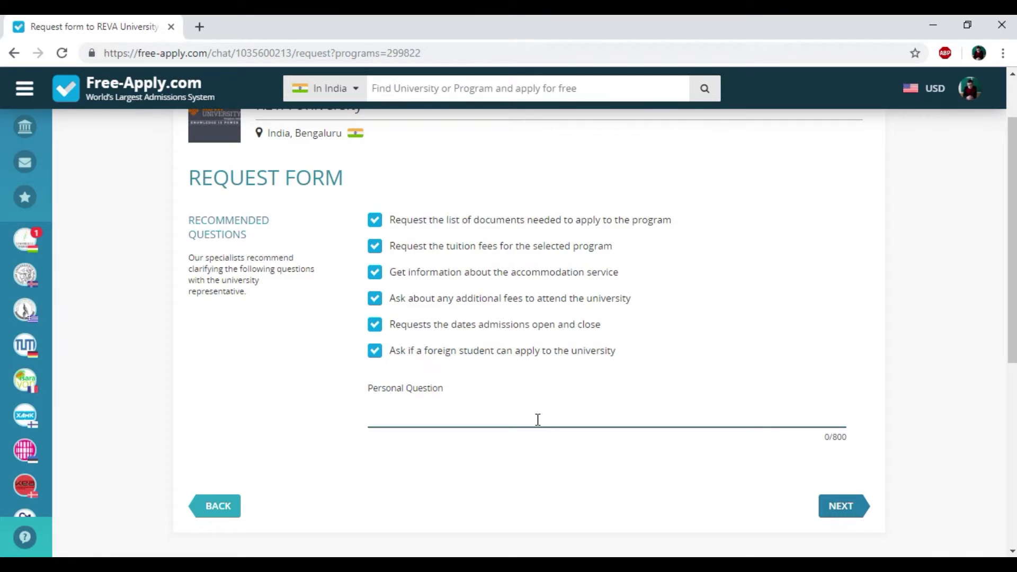
type("How ")
type("far")
type(" chum")
type("mery from")
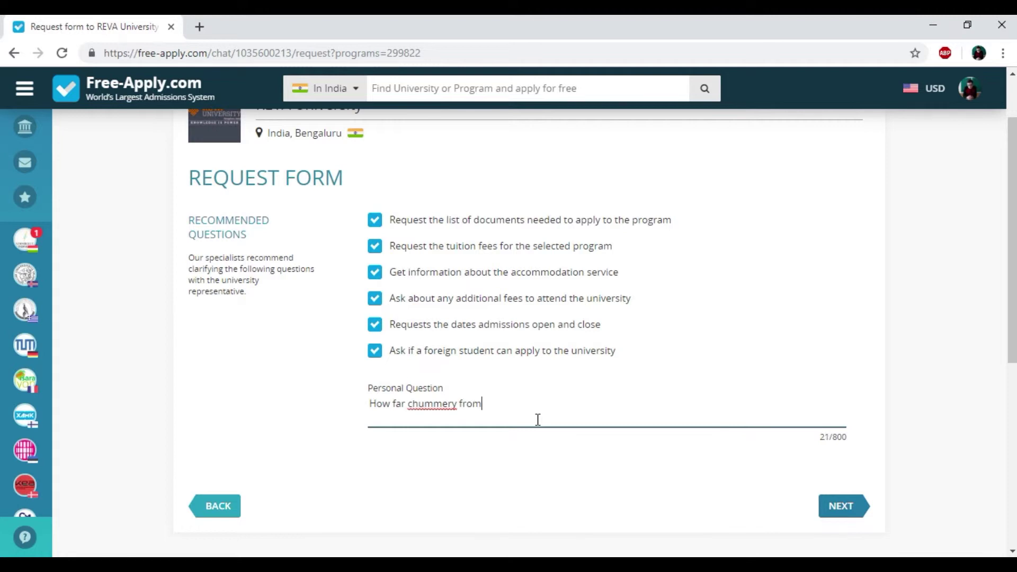
type(" the uni")
type("versity")
scroll(806, 350, "down", 2)
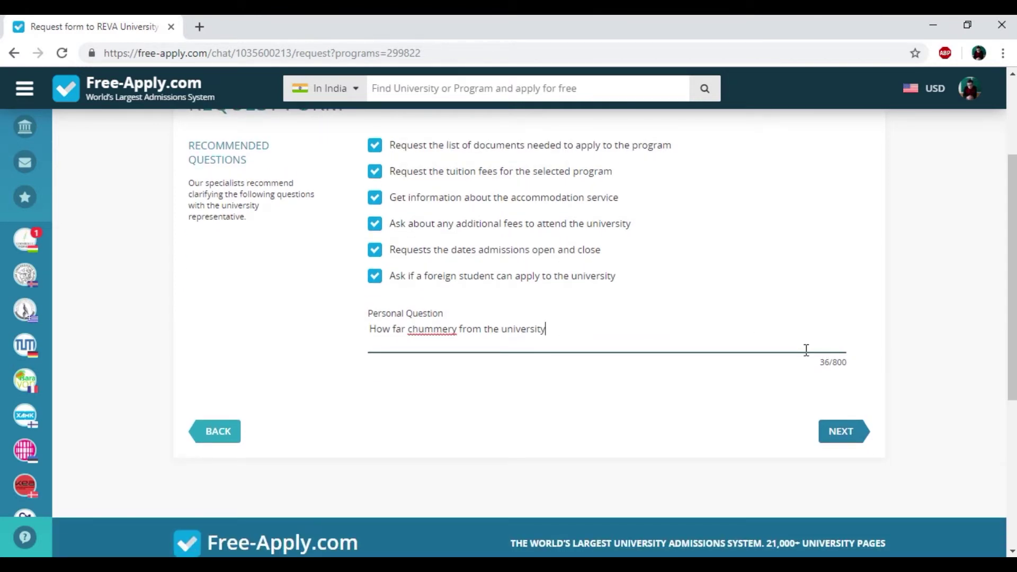
left_click(844, 446)
Exclude all five suggested universities, from SRM University Sikkim to Islampur College.
scroll(605, 194, "down", 2)
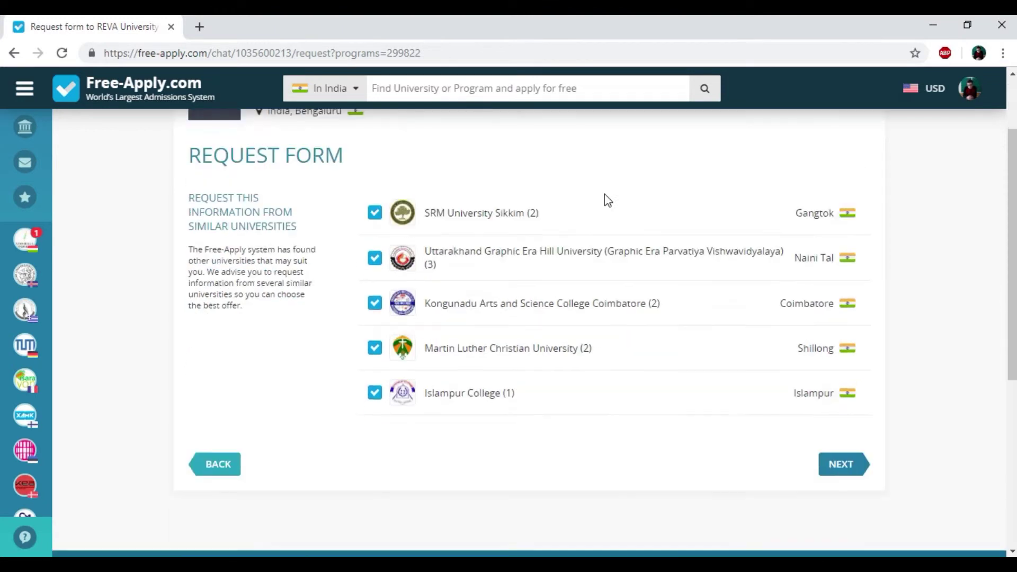
scroll(625, 172, "down", 1)
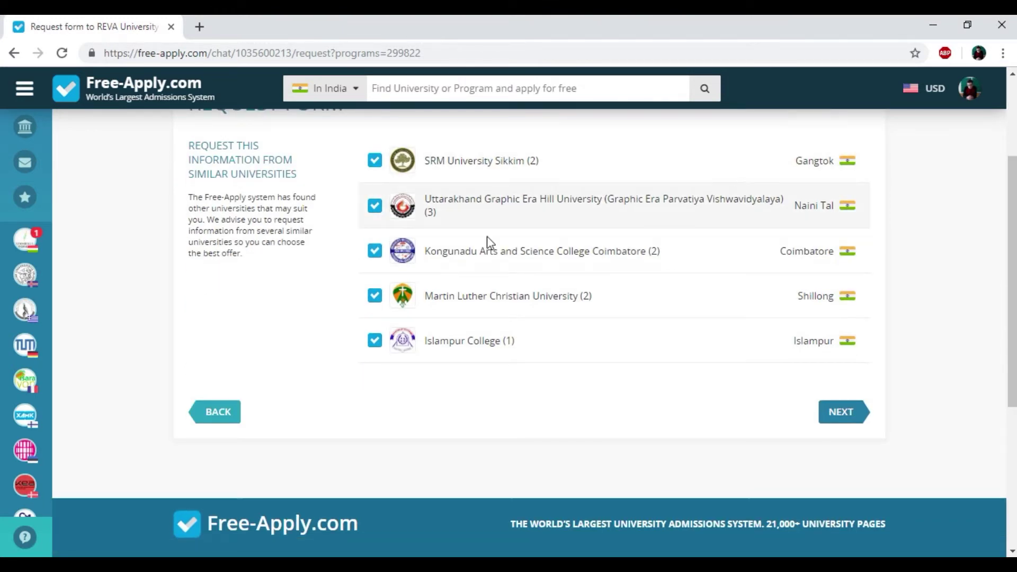
scroll(379, 284, "up", 2)
left_click(374, 310)
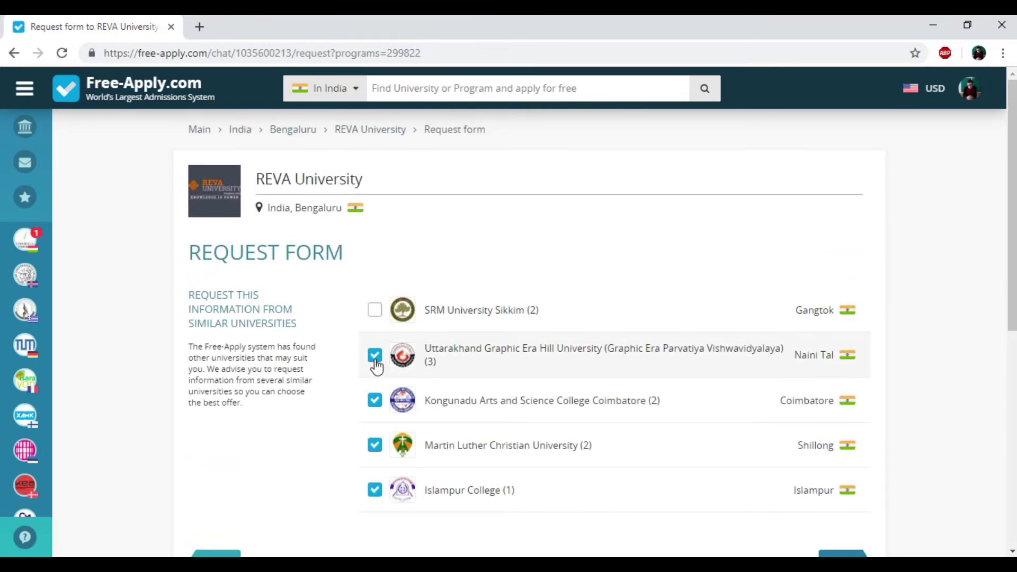
left_click(374, 354)
left_click(374, 401)
scroll(375, 405, "down", 2)
scroll(375, 405, "down", 2)
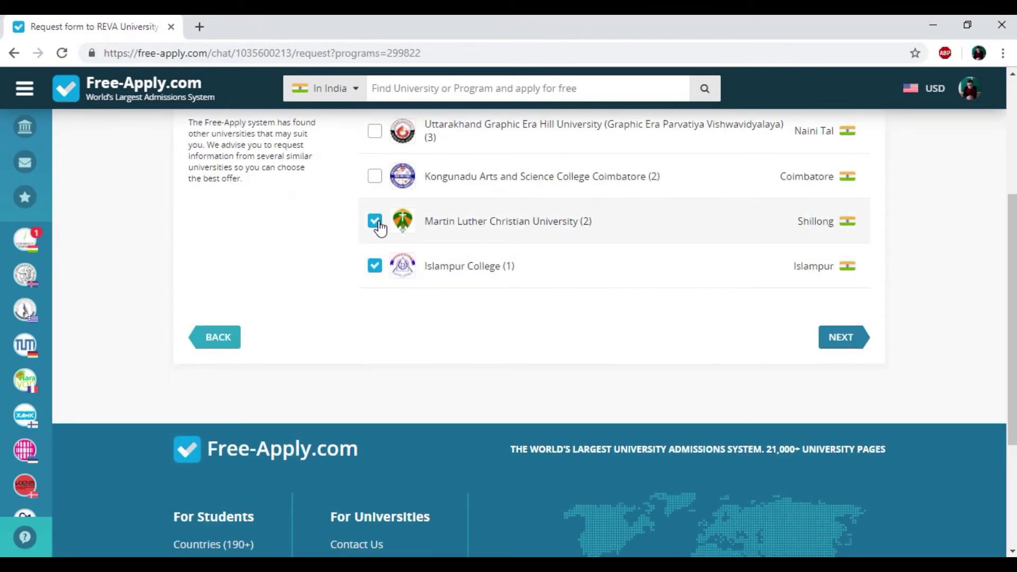
left_click(374, 221)
left_click(374, 271)
Review the message preview and send the request to REVA University.
left_click(836, 344)
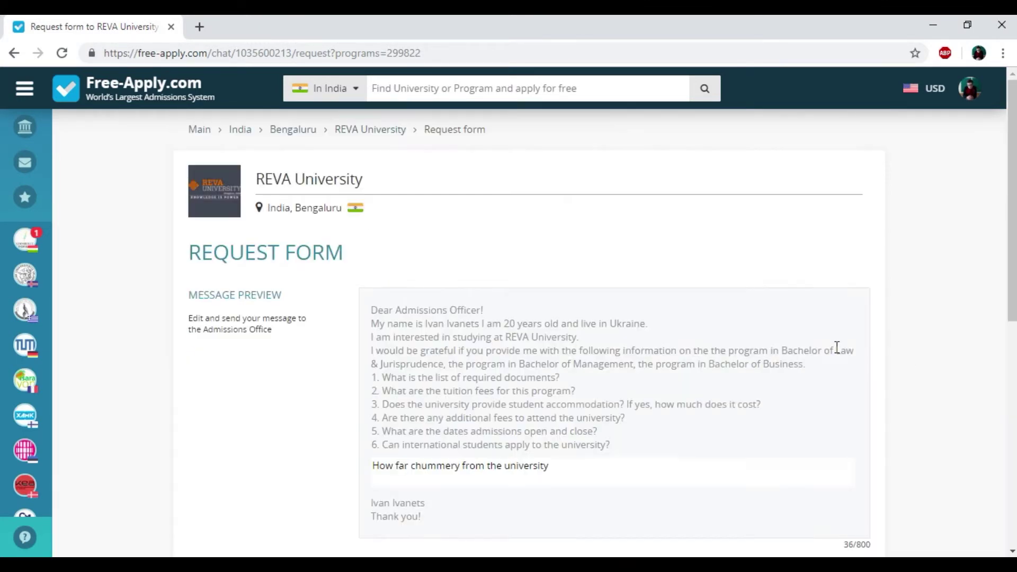
scroll(743, 312, "down", 3)
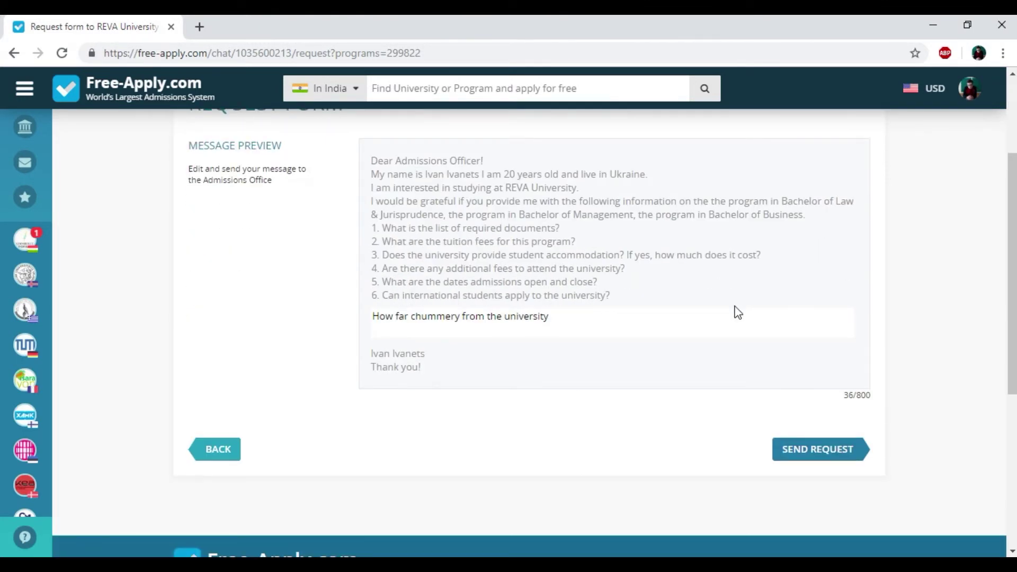
left_click(817, 450)
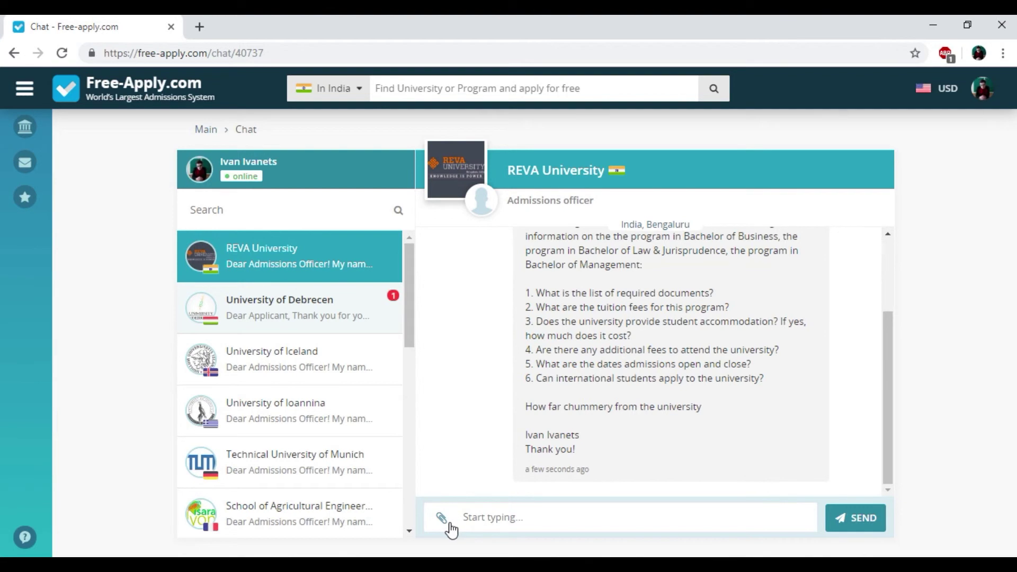
Open the University of Debrecen chat and scroll through its Fall 2019 admissions reply.
left_click(360, 316)
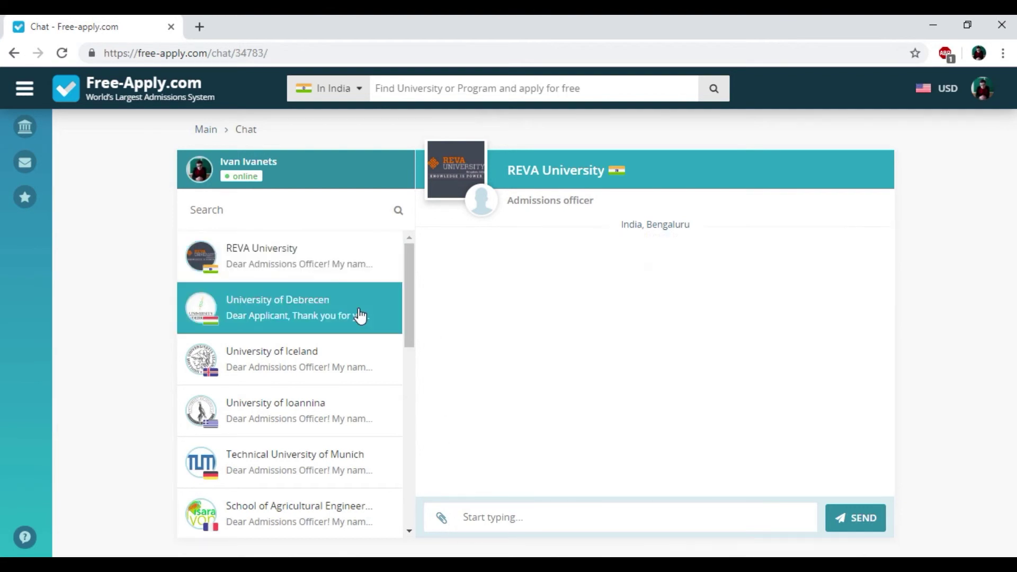
scroll(675, 426, "up", 2)
scroll(675, 426, "up", 1)
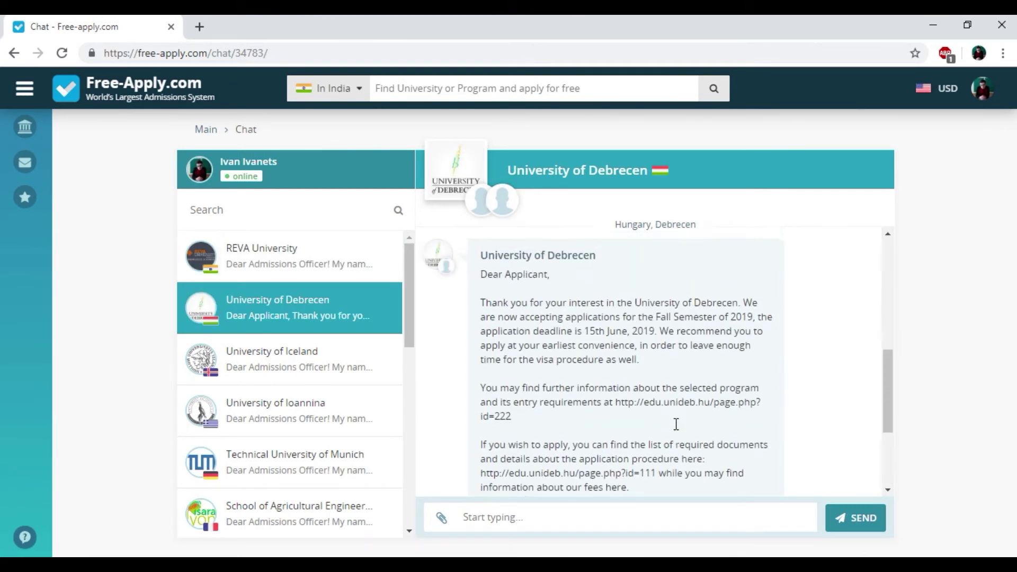
scroll(675, 423, "up", 1)
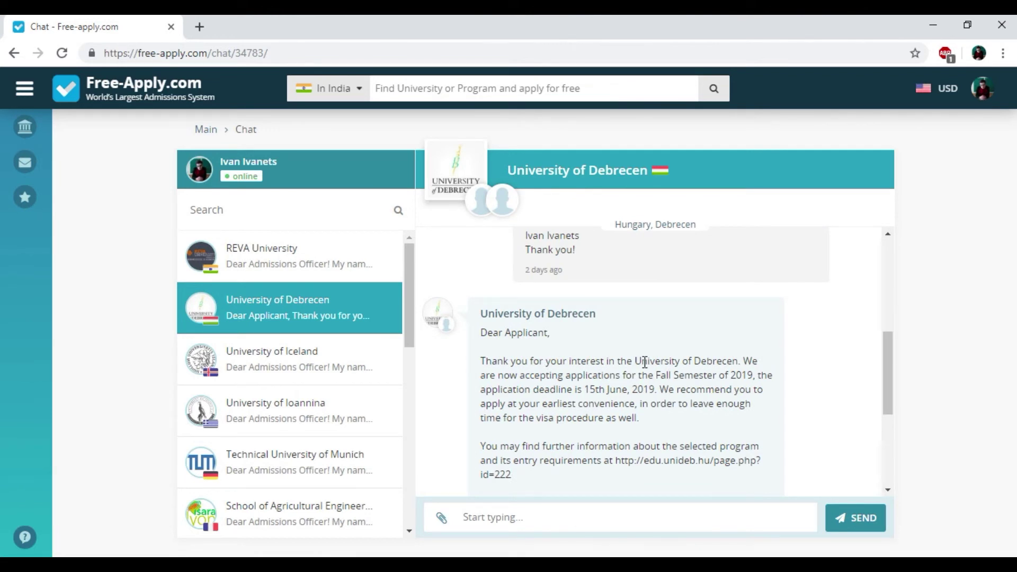
scroll(661, 373, "down", 2)
scroll(661, 373, "down", 2)
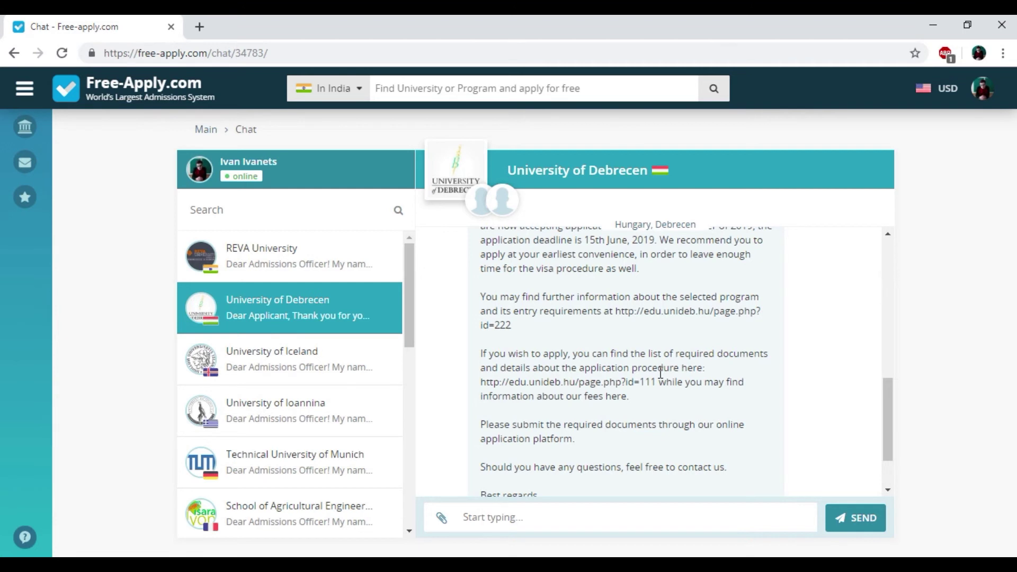
scroll(660, 372, "down", 2)
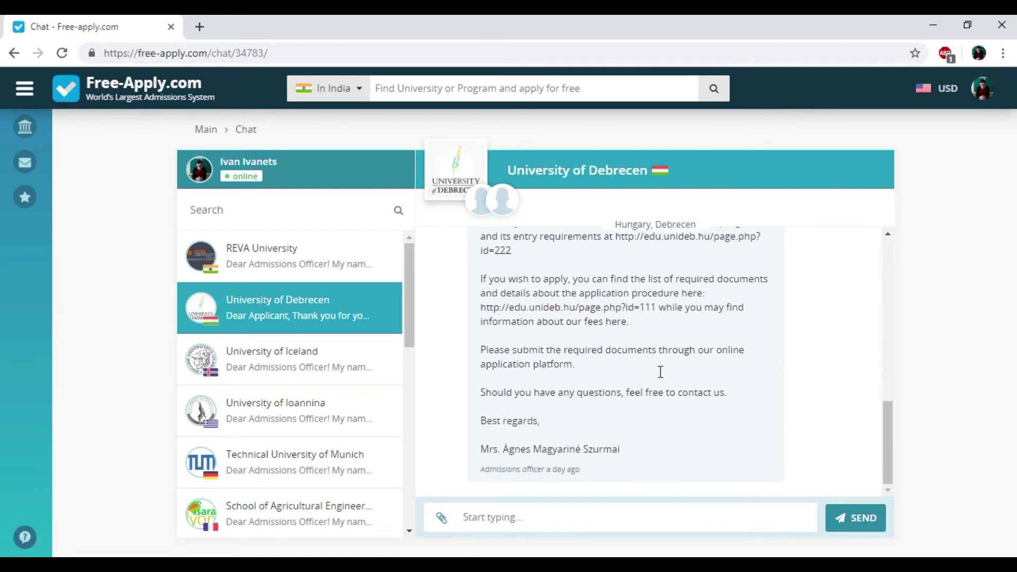
scroll(661, 371, "up", 4)
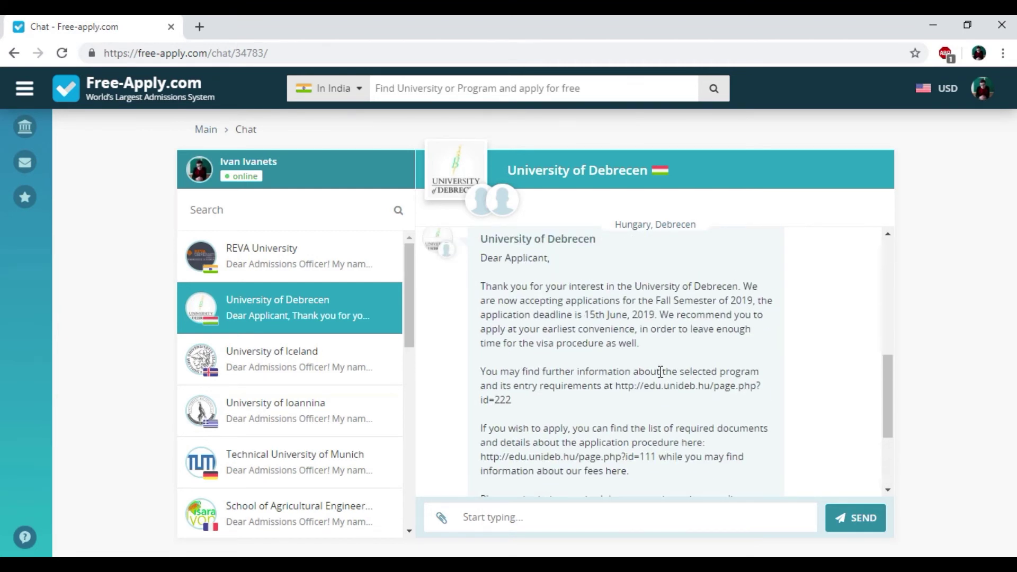
Switch back to the REVA University chat thread.
left_click(374, 249)
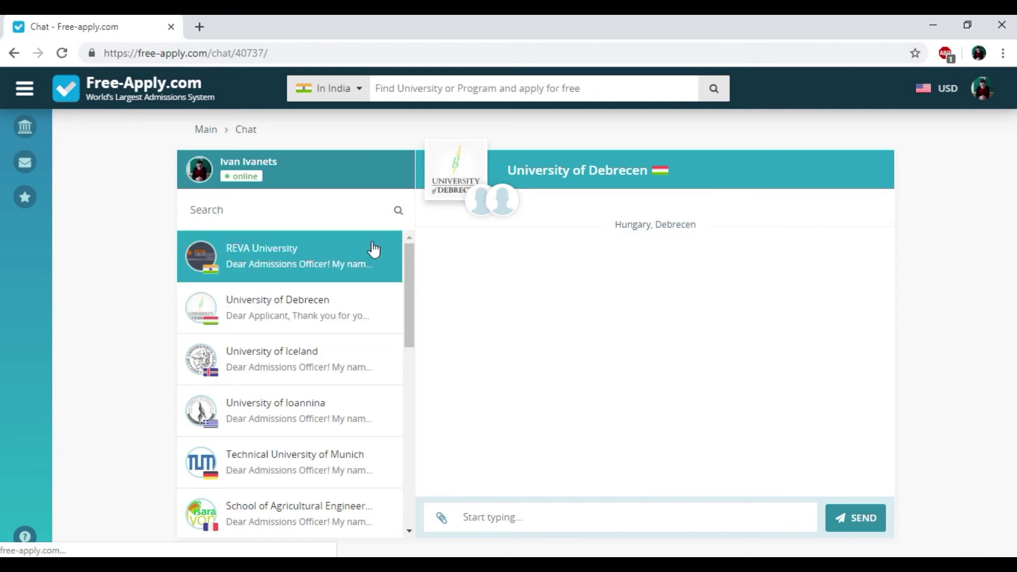